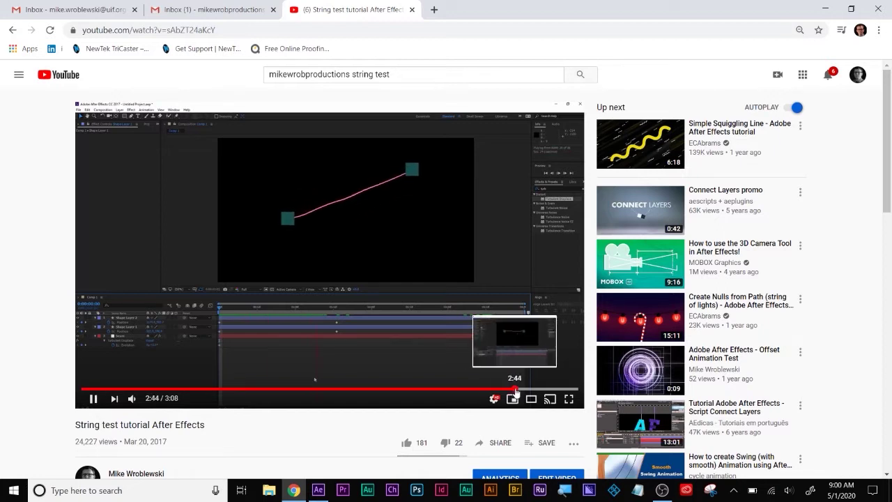
Jump the 'String test tutorial After Effects' video ahead to 2:44
left_click(513, 389)
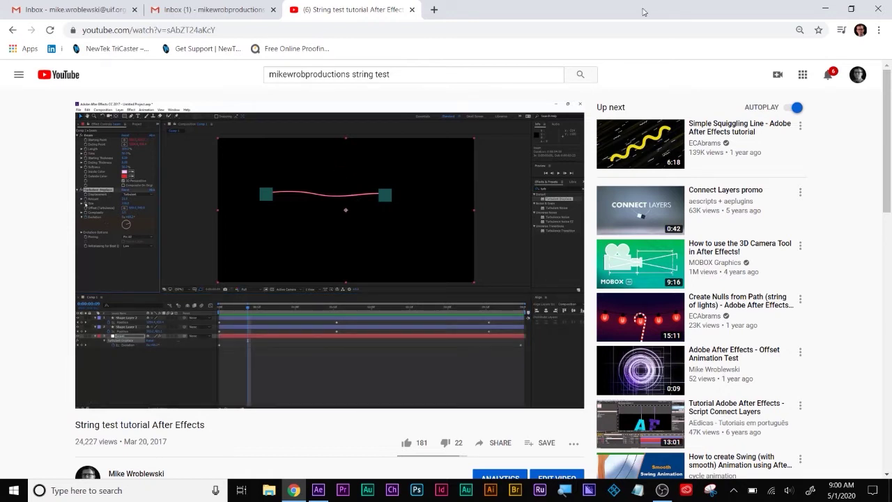
Draw a solid blue 17 px Pen line from upper left to lower right in Comp 3
left_click(826, 10)
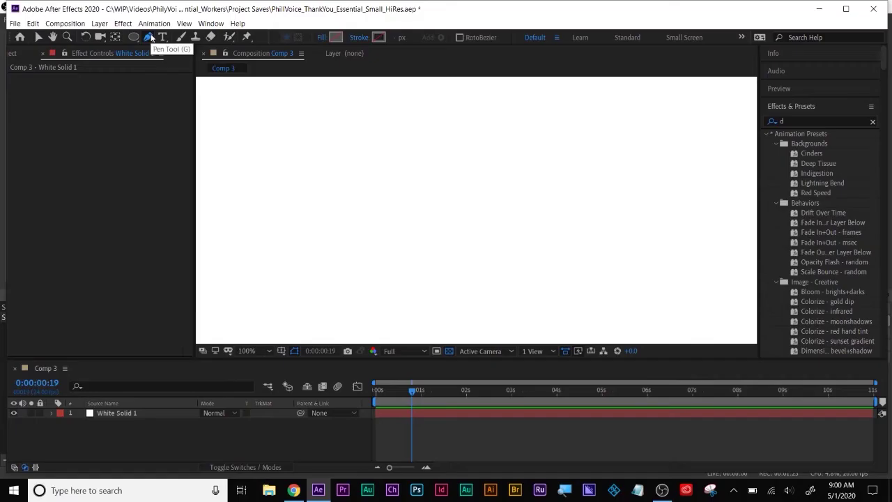
left_click(359, 37)
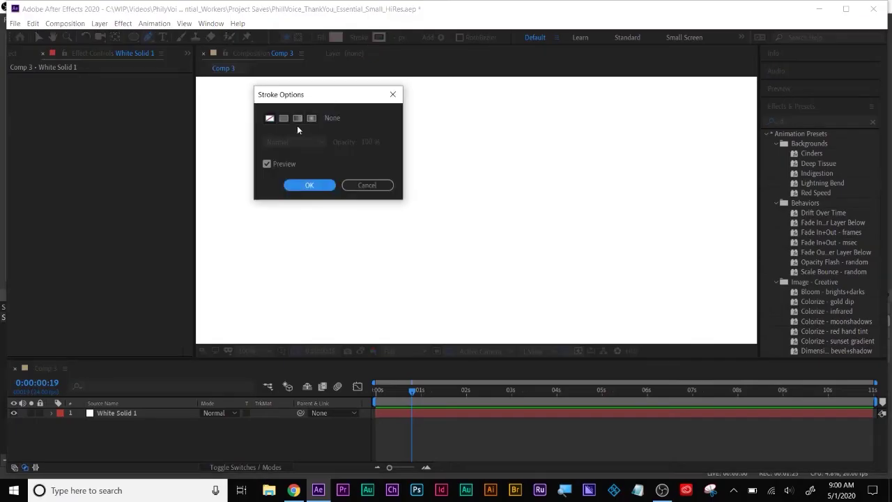
left_click(308, 185)
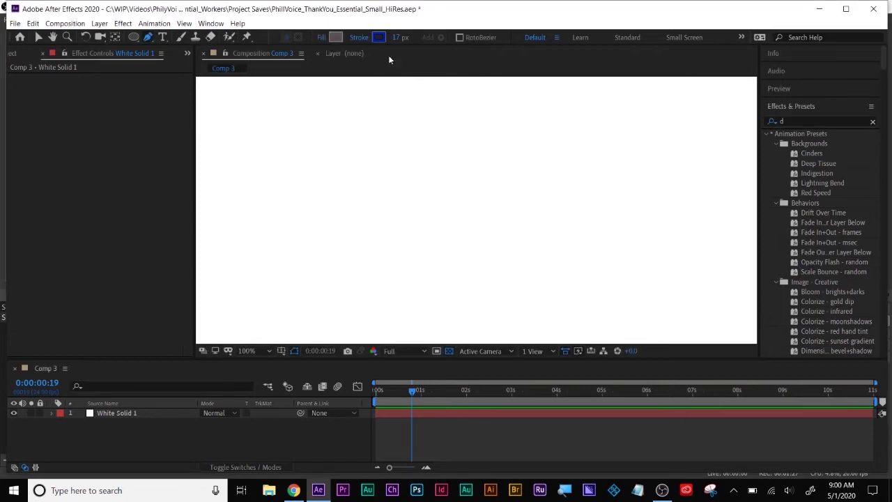
left_click(354, 133)
left_click(584, 302)
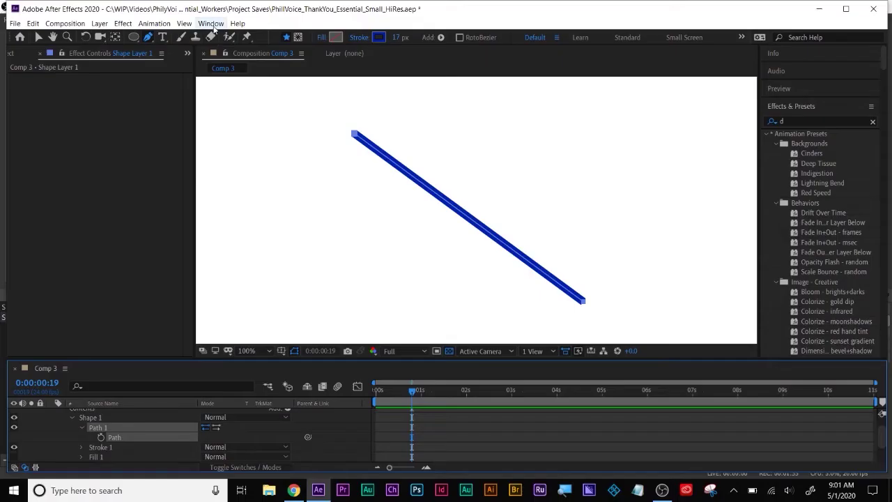
left_click(212, 24)
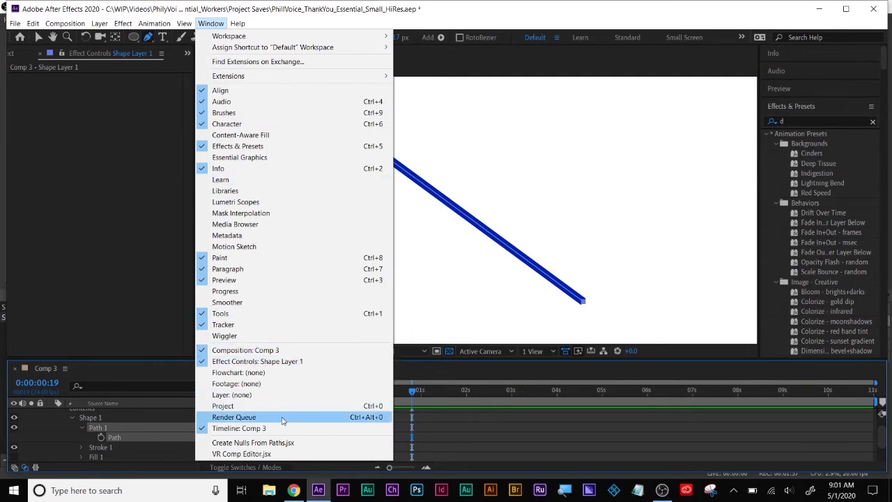
Open the Create Nulls From Paths.jsx panel and move it above the composition
left_click(332, 446)
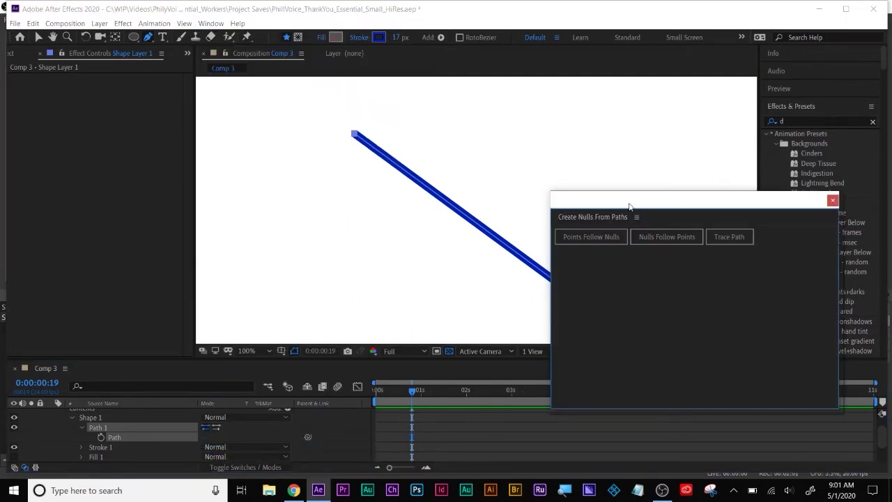
left_click_drag(629, 206, 655, 80)
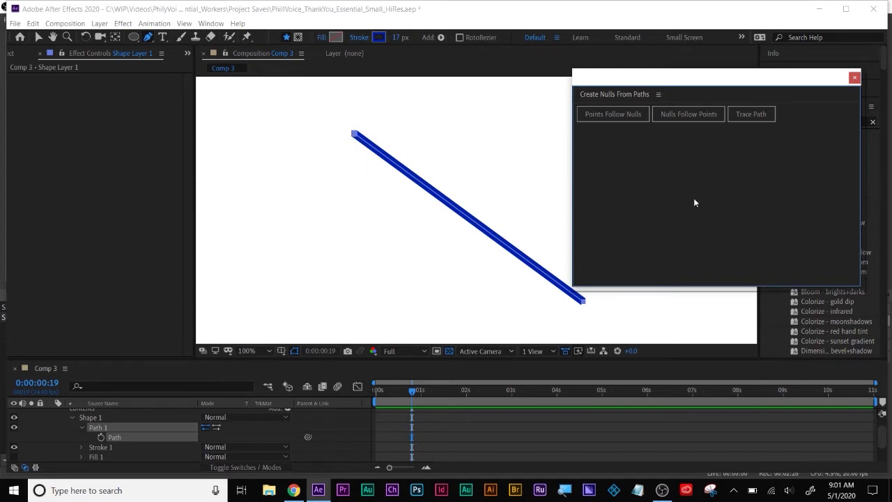
Create endpoint nulls with Points Follow Nulls and rename the second null 'bottom'
left_click(614, 115)
left_click(855, 76)
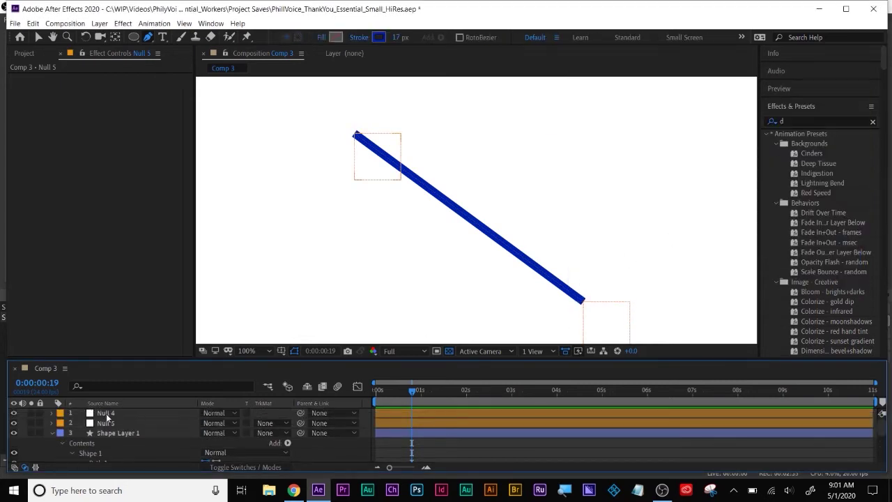
left_click(106, 413)
left_click(102, 403)
left_click(115, 423)
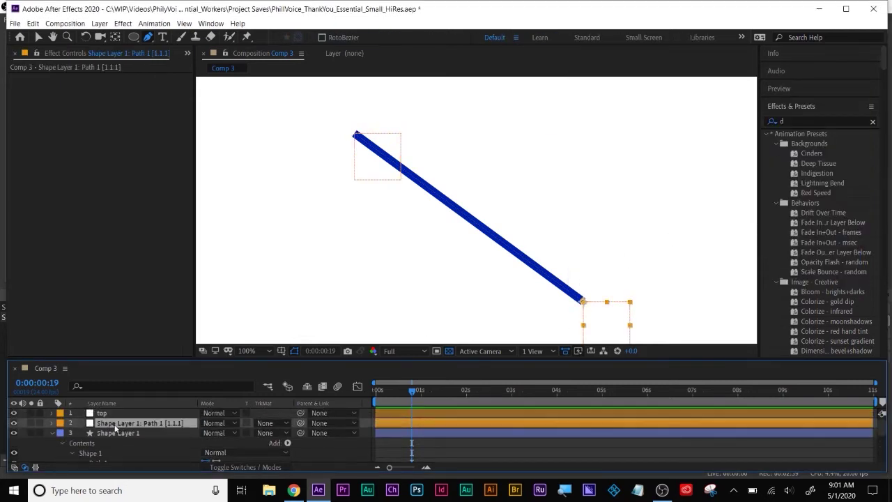
key("Return")
type("bottom")
key("Return")
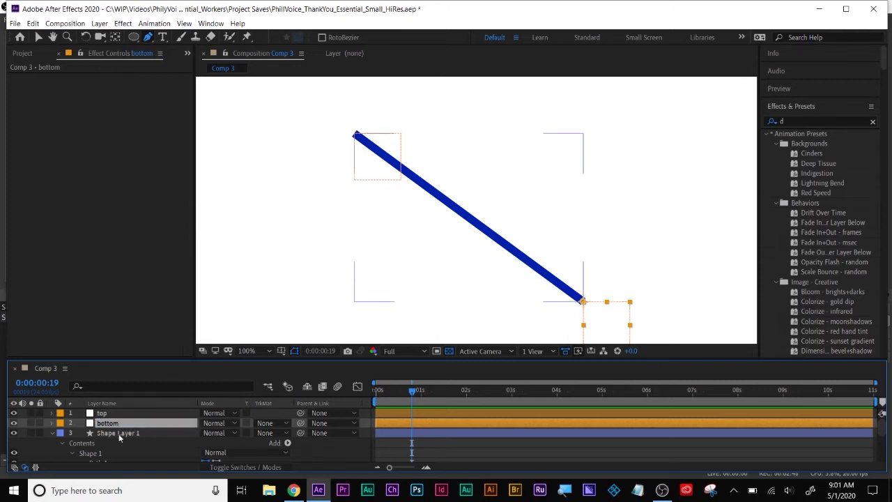
Test-move the top null's Position, undo it, and return to the timeline start
left_click_drag(127, 359, 127, 334)
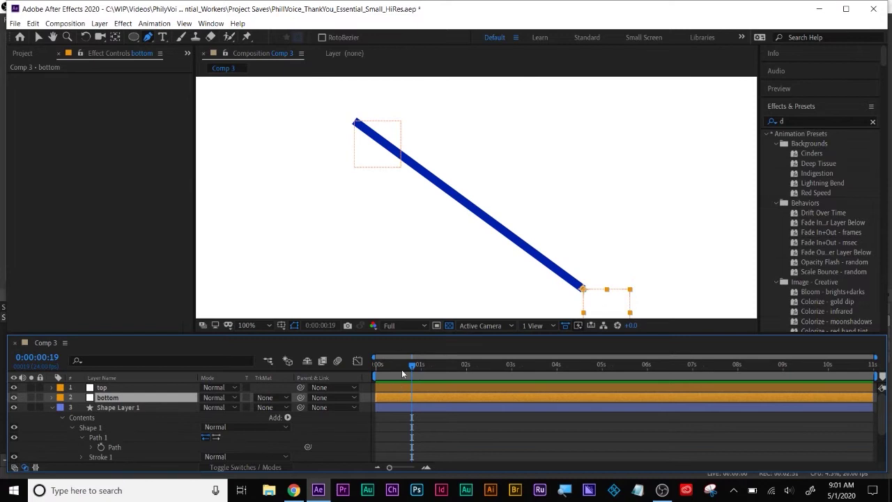
left_click(53, 408)
left_click(51, 407)
left_click(103, 388)
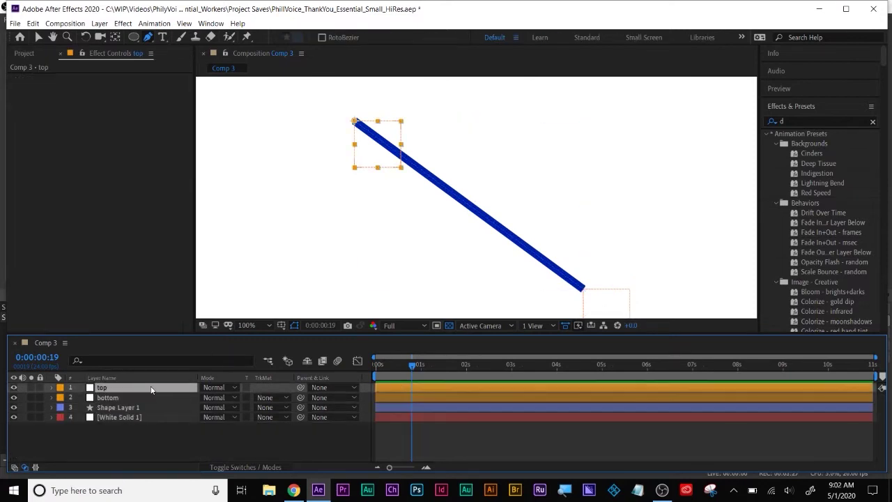
key("p")
left_click_drag(207, 397, 508, 418)
key("ctrl+z")
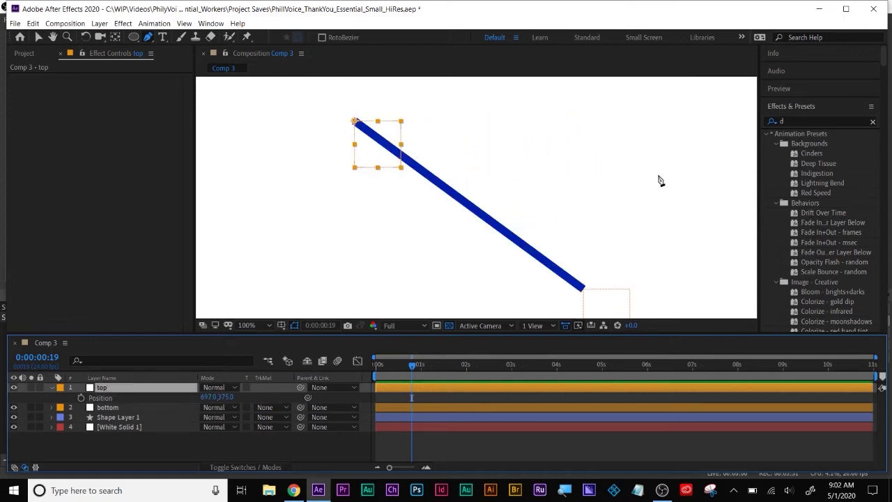
left_click(369, 451)
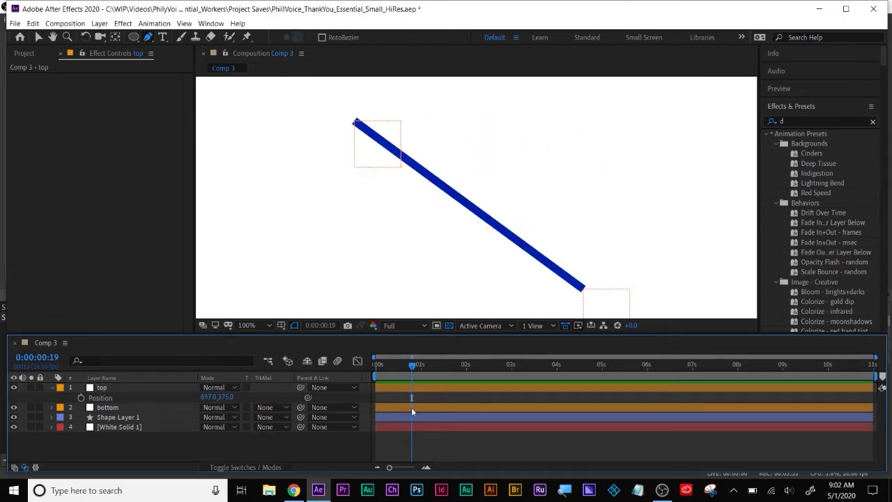
key("Home")
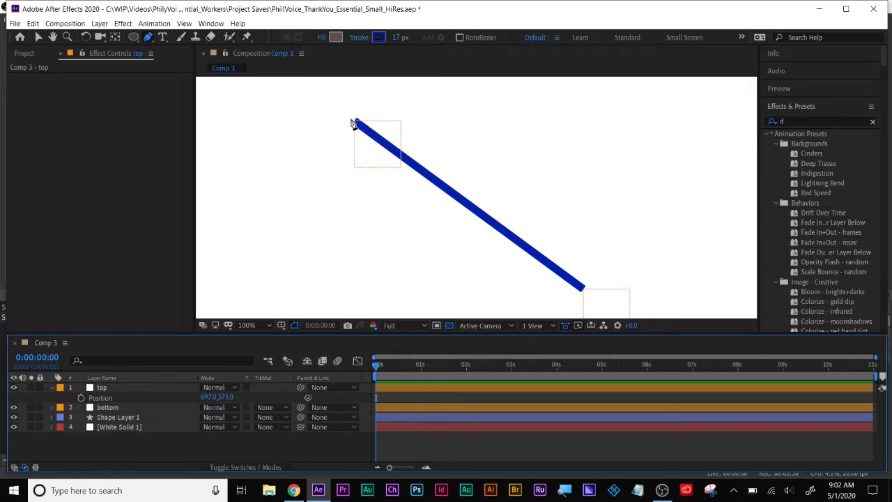
Draw a red-filled, no-stroke circle and place it on the line's top end
left_click(133, 38)
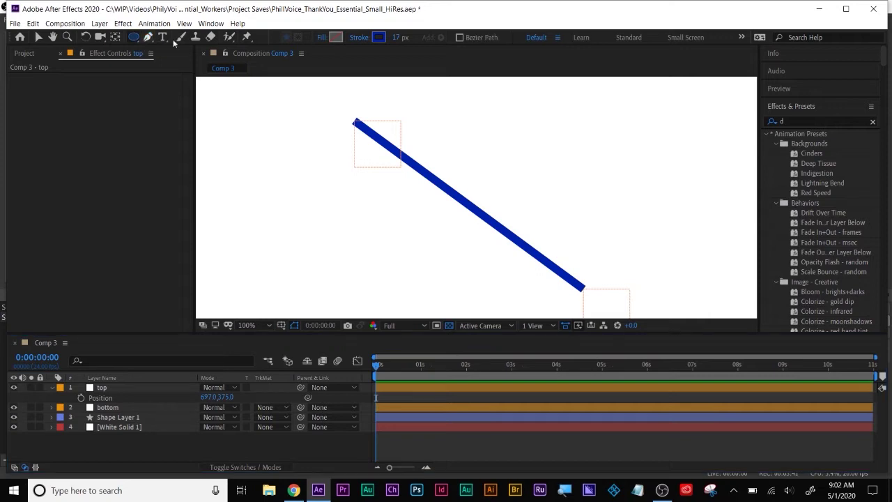
left_click(322, 38)
left_click(284, 120)
left_click(295, 185)
left_click_drag(333, 92, 394, 153)
left_click(359, 37)
left_click(271, 120)
left_click(295, 185)
key("v")
mouse_move(354, 119)
left_mouse_down()
mouse_move(302, 134)
mouse_move(339, 114)
left_mouse_up()
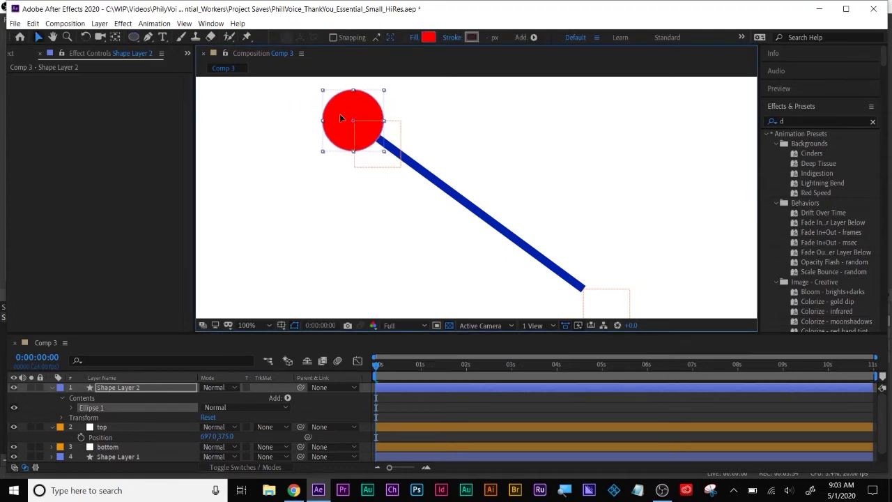
left_click(408, 396)
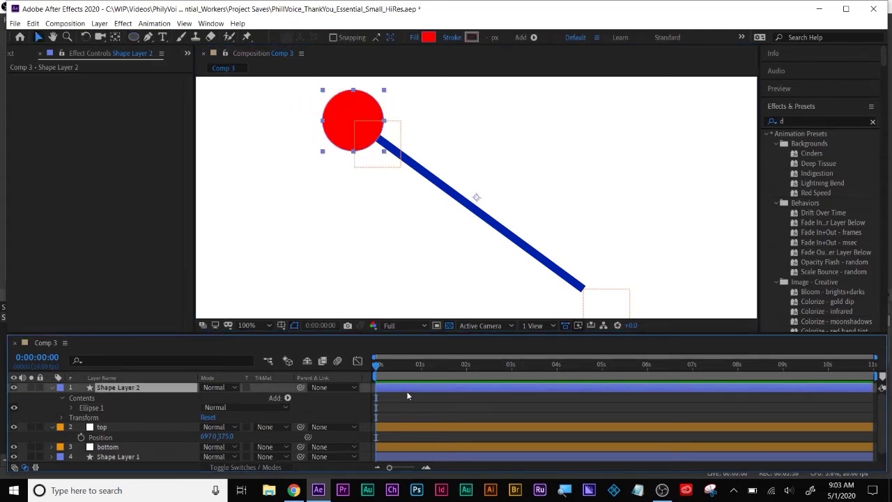
Move the blue line's anchor point to its top end with Pan Behind
left_click(116, 37)
left_click(457, 191)
left_click_drag(459, 195, 355, 122)
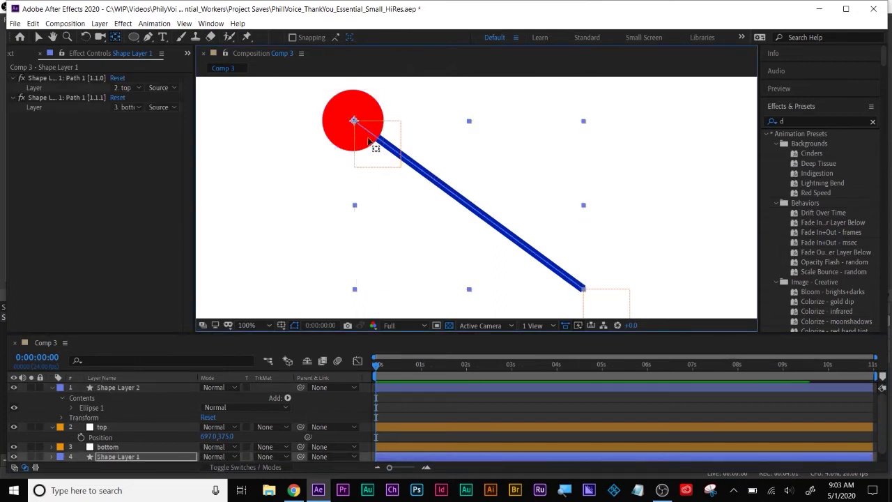
Rename the circle layer 'top circke'
left_click(116, 378)
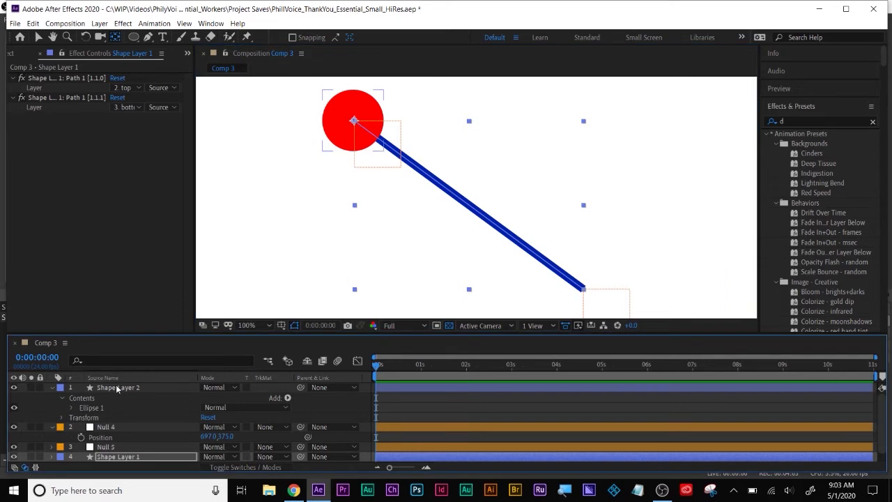
left_click(117, 388)
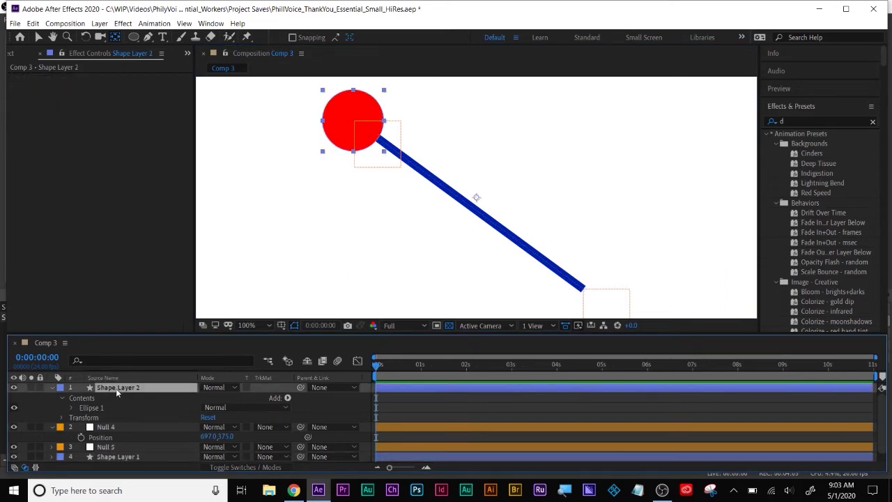
key("Return")
type("top circke")
key("Return")
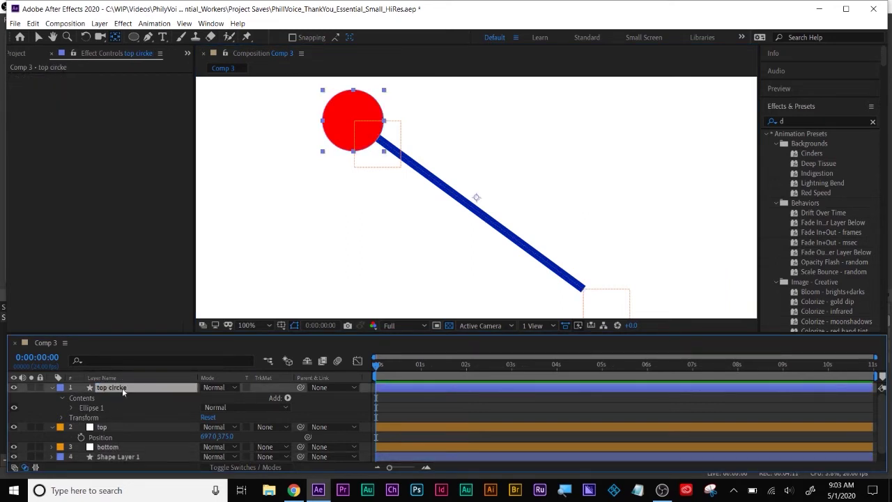
Duplicate the circle as 'bottom crcle' lower in the stack and centre its anchor
key("ctrl+d")
left_click_drag(122, 387, 119, 454)
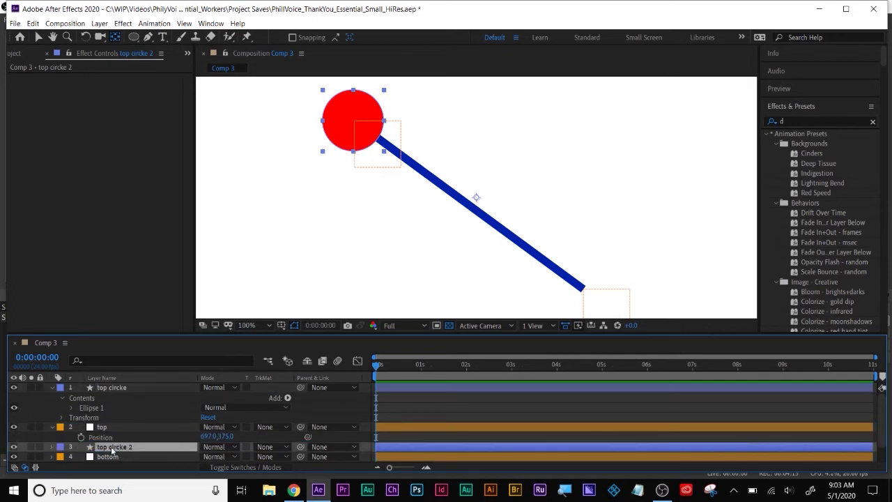
key("Return")
type("bottom crcle")
key("Return")
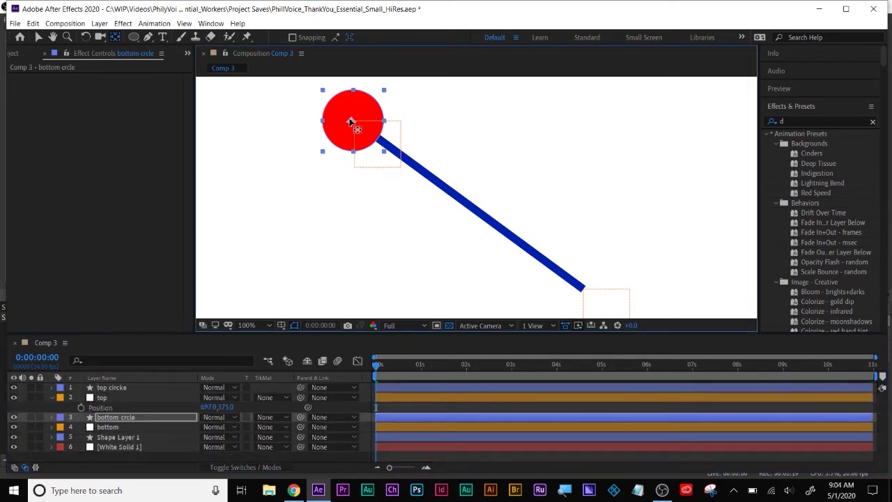
left_click_drag(357, 129, 588, 283)
Parent bottom crcle to the bottom null and top circke to the top null
left_click(39, 37)
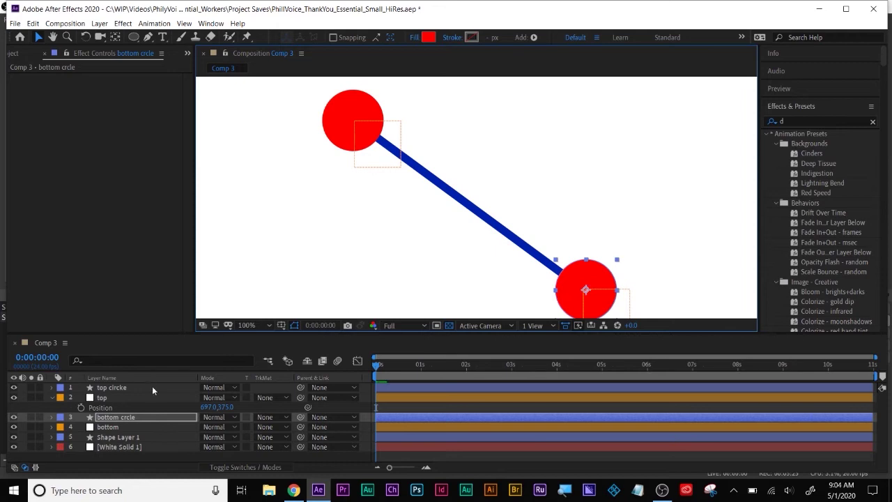
left_click(150, 417)
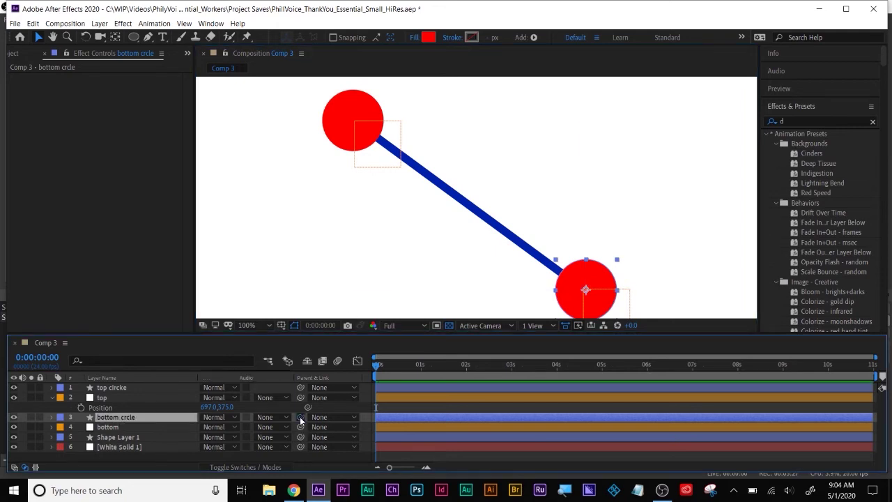
left_click_drag(301, 417, 108, 426)
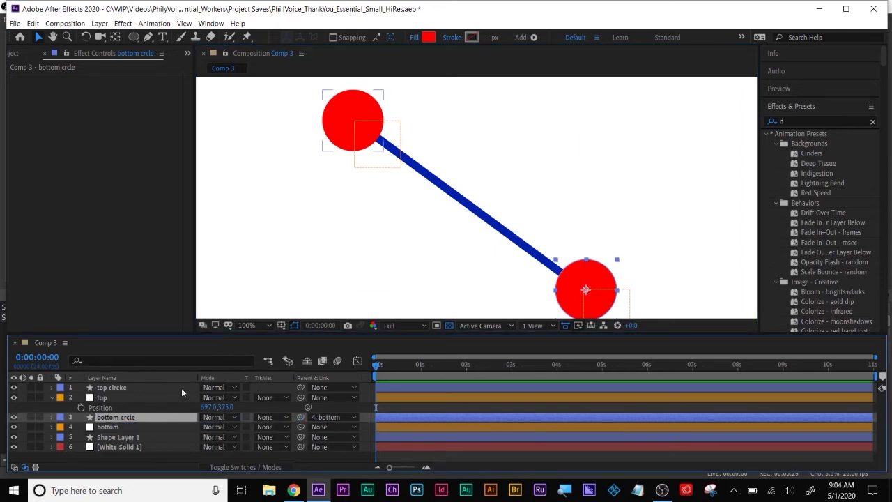
left_click(139, 397)
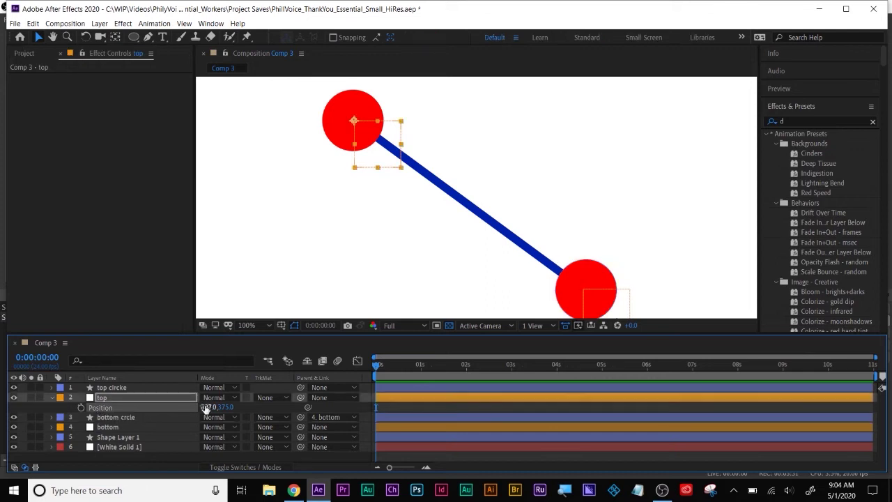
left_click_drag(206, 408, 336, 404)
key("ctrl+z")
left_click(95, 396)
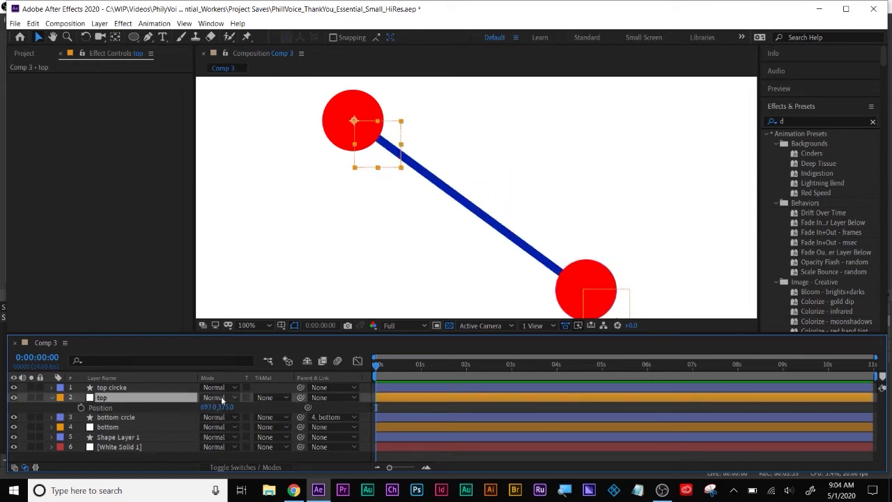
left_click_drag(301, 397, 126, 401)
left_click(110, 388)
left_click_drag(304, 388, 147, 396)
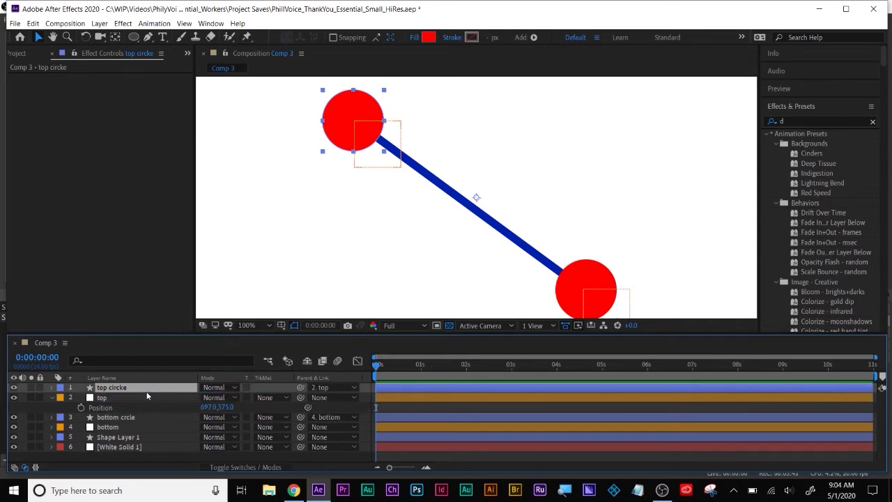
Test the linked top circle, then set the bottom layer's Position X to 834
left_click(99, 400)
left_click_drag(207, 407, 263, 439)
left_click(112, 438)
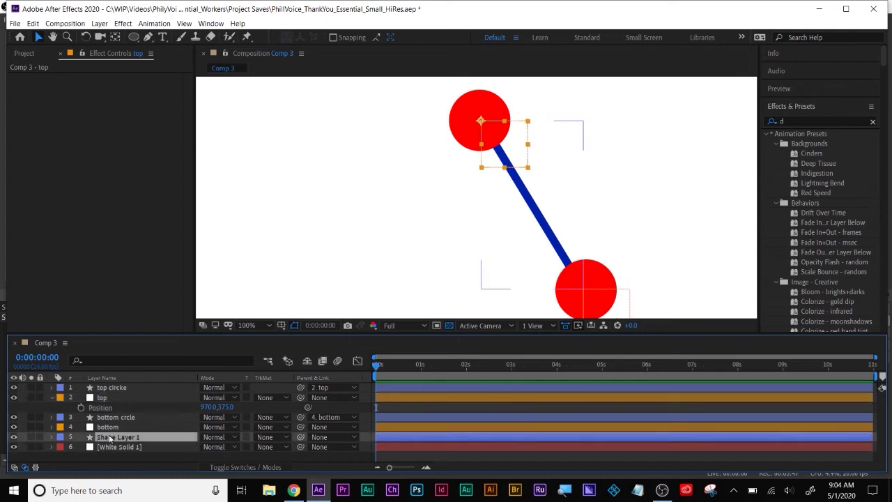
left_click(106, 428)
key("p")
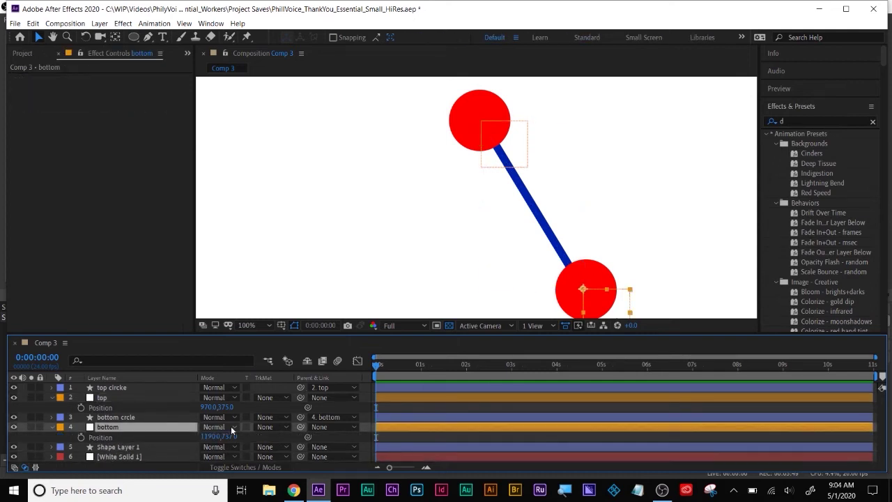
left_click_drag(219, 436, 54, 436)
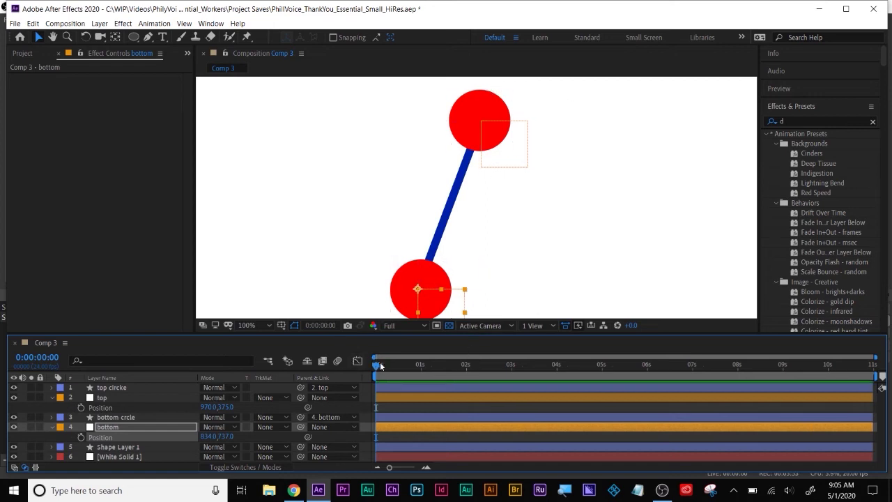
Keyframe top and bottom Position at the start, 2:11 and about 5 s with new positions
left_click(80, 407)
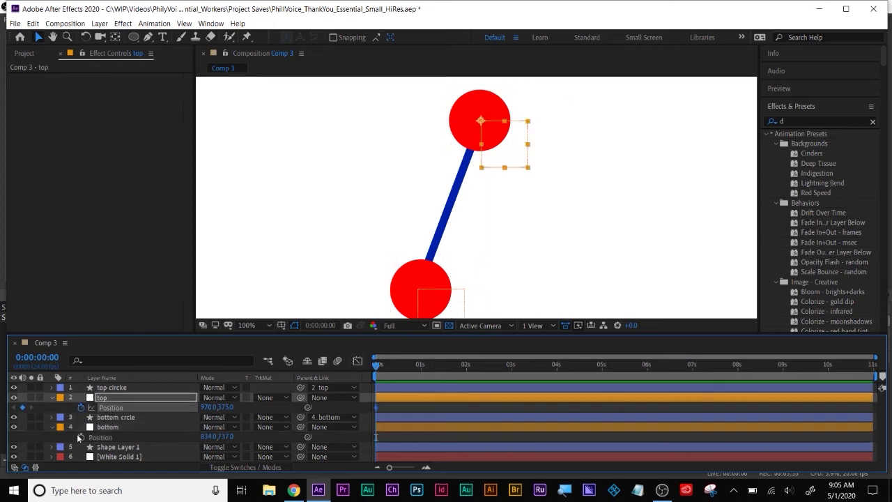
left_click(81, 437)
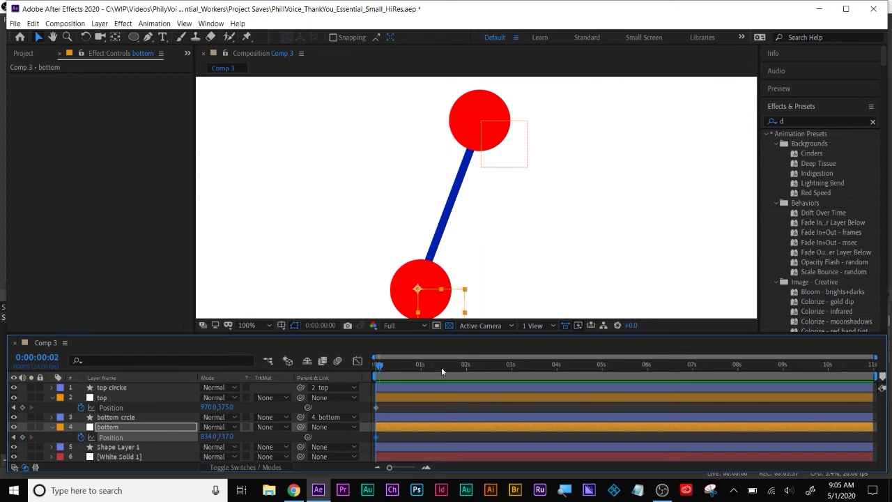
left_click(488, 366)
left_click_drag(209, 407, 184, 437)
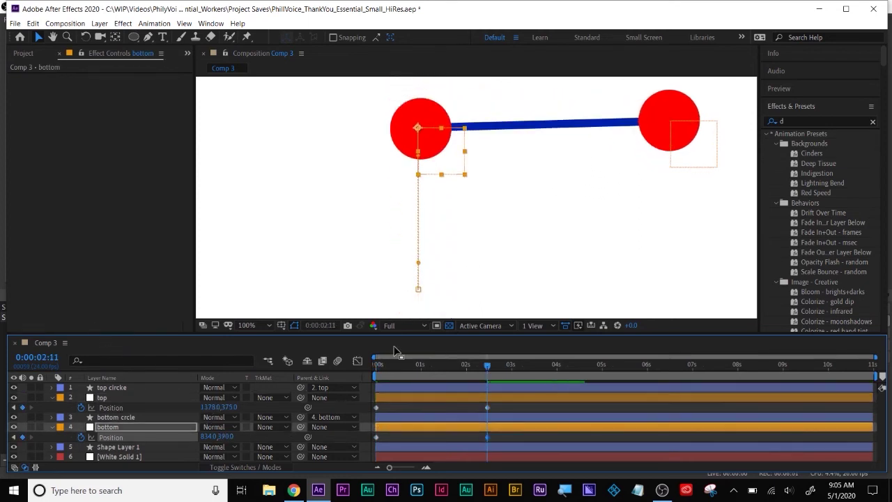
left_click(600, 364)
left_click_drag(230, 407, 270, 416)
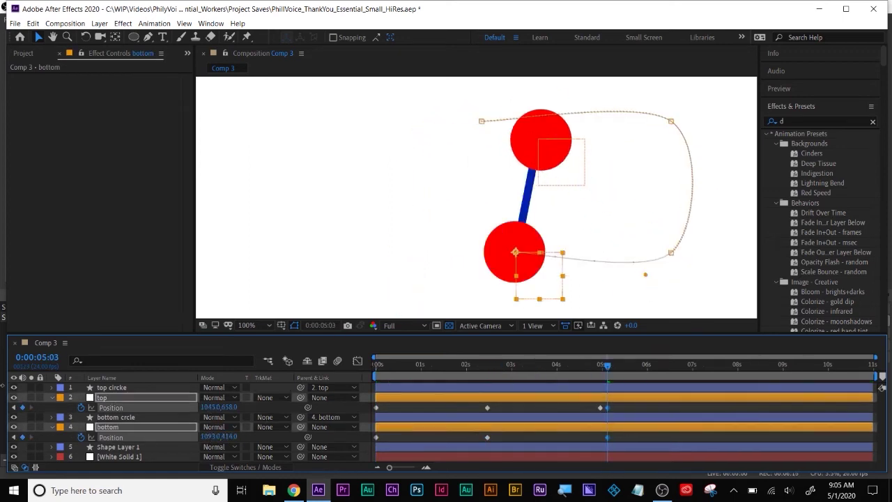
left_click_drag(601, 407, 374, 441)
Apply Easy Ease to all the Position keyframes
right_click(490, 407)
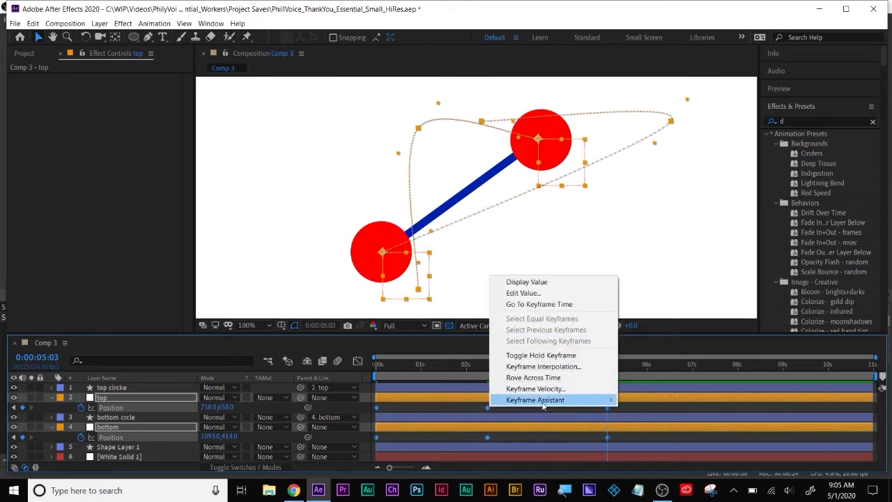
mouse_move(543, 407)
left_click(659, 332)
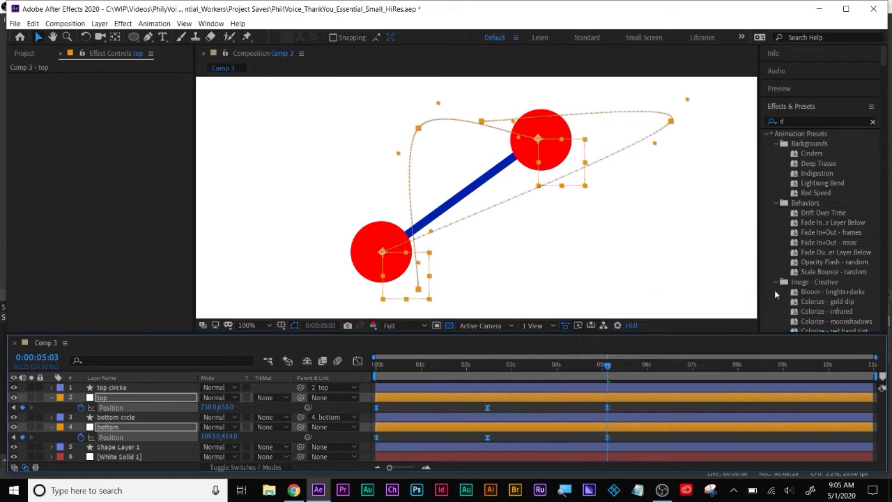
Apply Turbulent Displace to Shape Layer 1 and preview the motion
left_click(822, 122)
type("tur")
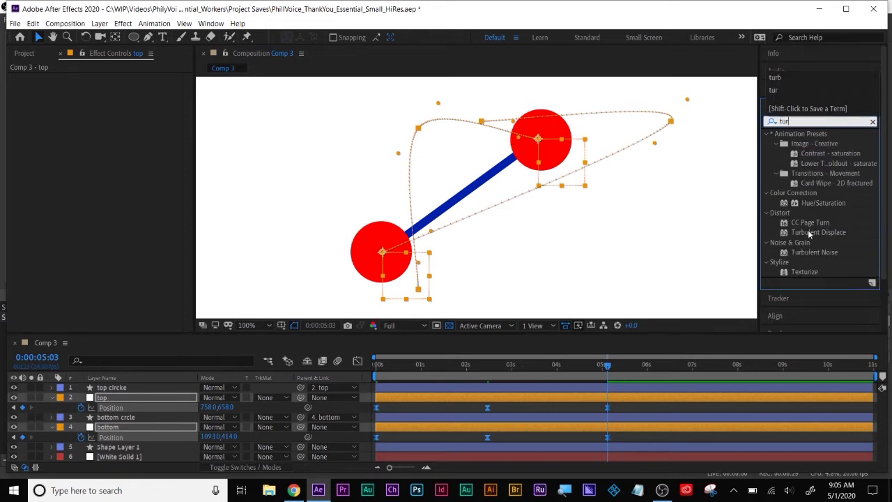
left_click_drag(809, 232, 533, 446)
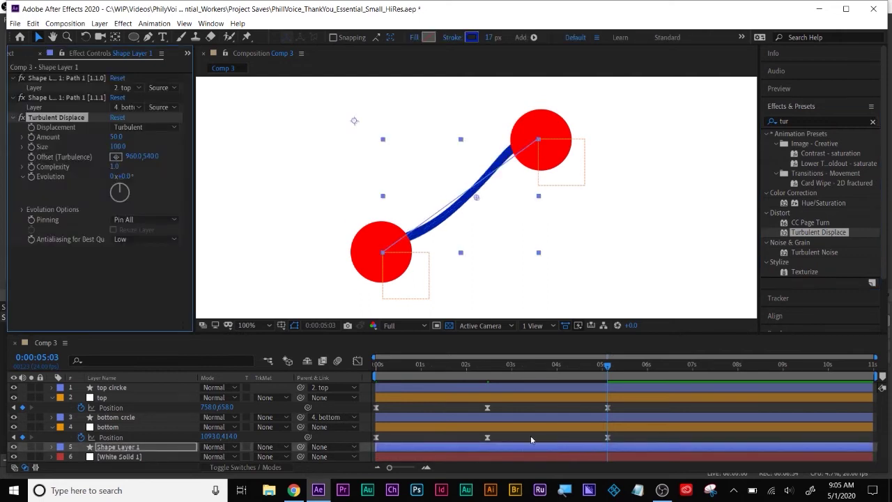
key("space")
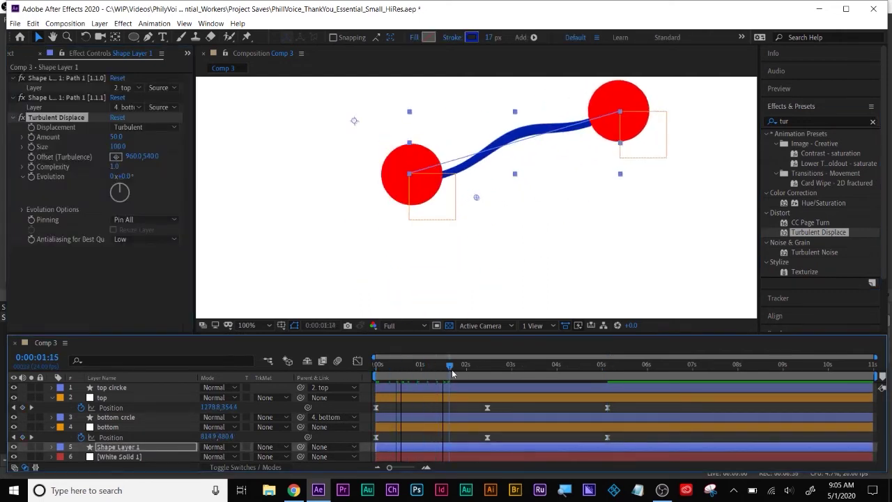
left_click_drag(500, 371, 611, 368)
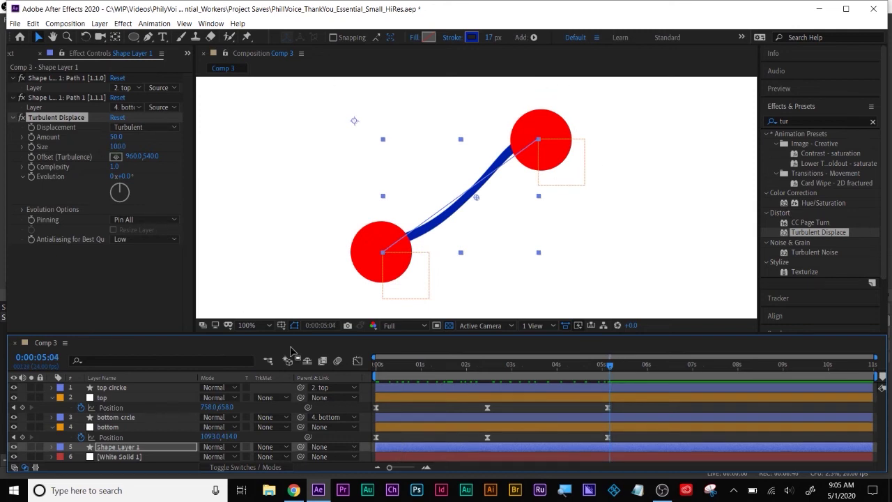
left_click(374, 372)
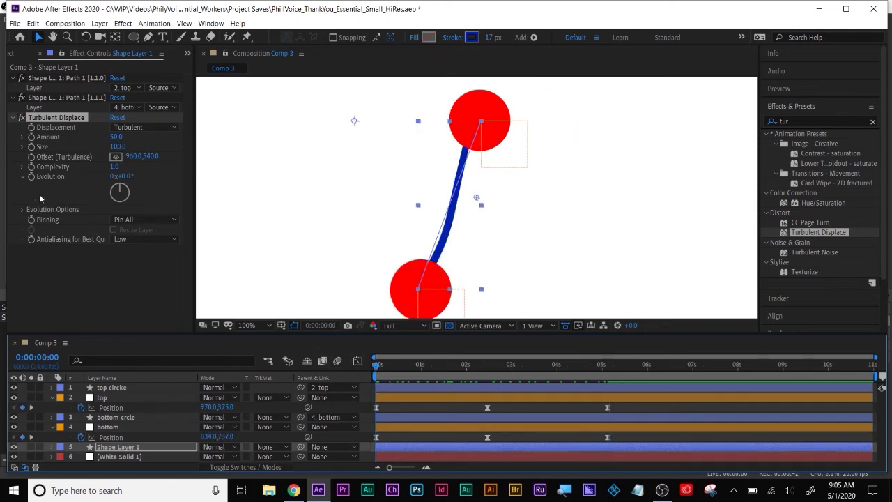
Keyframe Evolution from 0 to 2 revolutions at about 5 s and preview the string
left_click(51, 177)
left_click(609, 376)
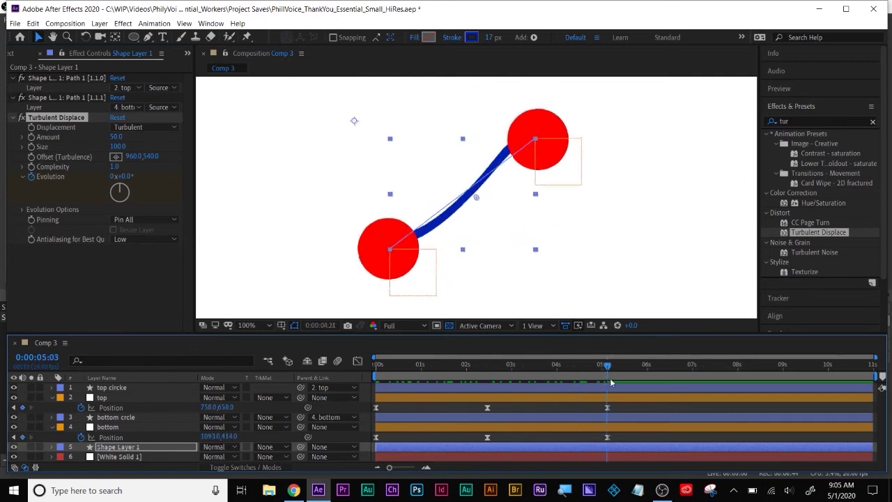
left_click_drag(611, 383, 611, 383)
left_click(113, 177)
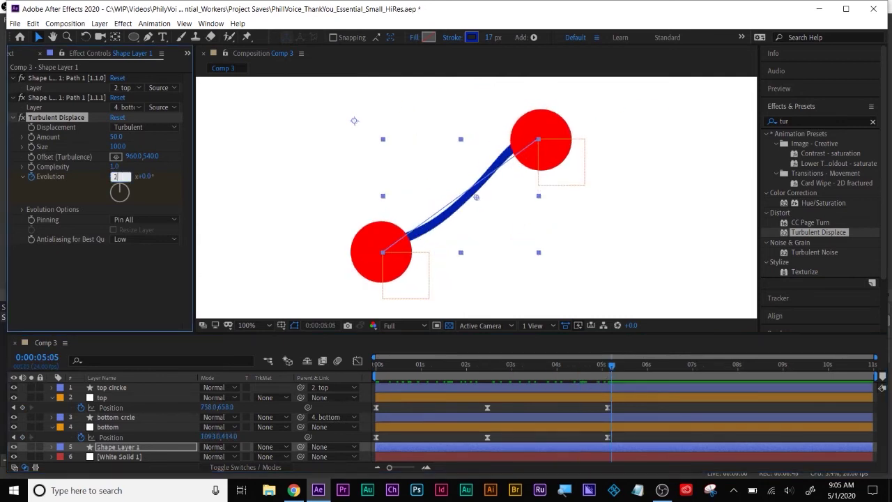
key("Return")
left_click(377, 372)
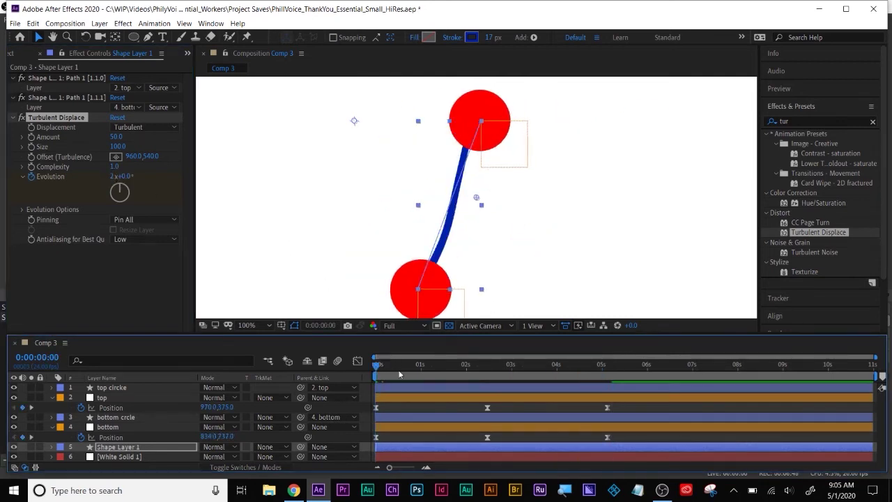
left_click_drag(400, 375, 610, 365)
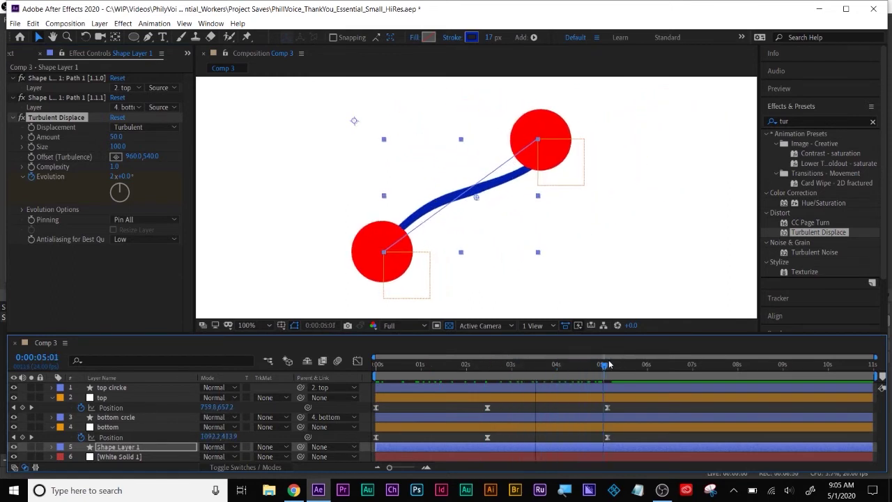
double_click(808, 122)
Apply Wave Warp from Effects & Presets to Shape Layer 1
type("wave")
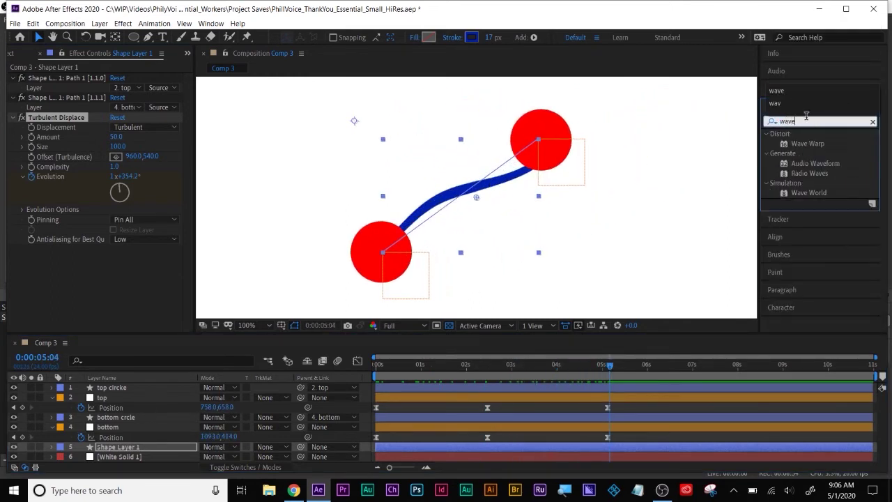
key("Return")
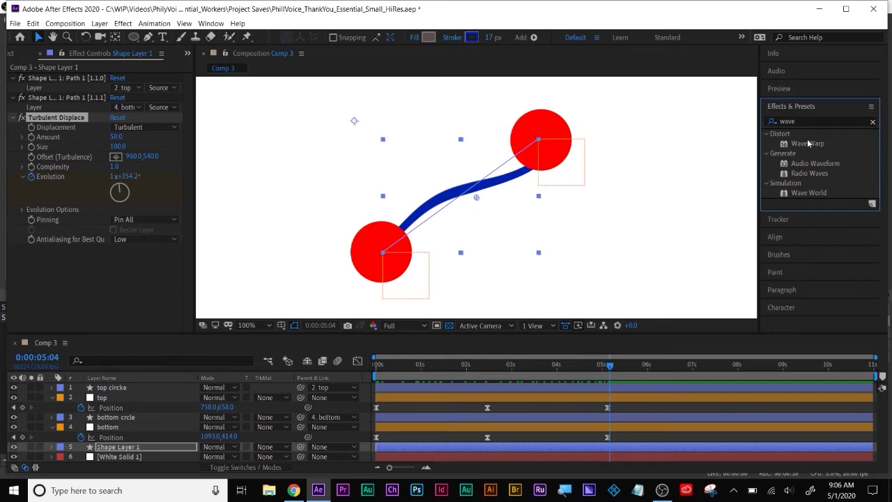
mouse_move(808, 139)
left_mouse_down()
mouse_move(701, 175)
mouse_move(452, 445)
left_mouse_up()
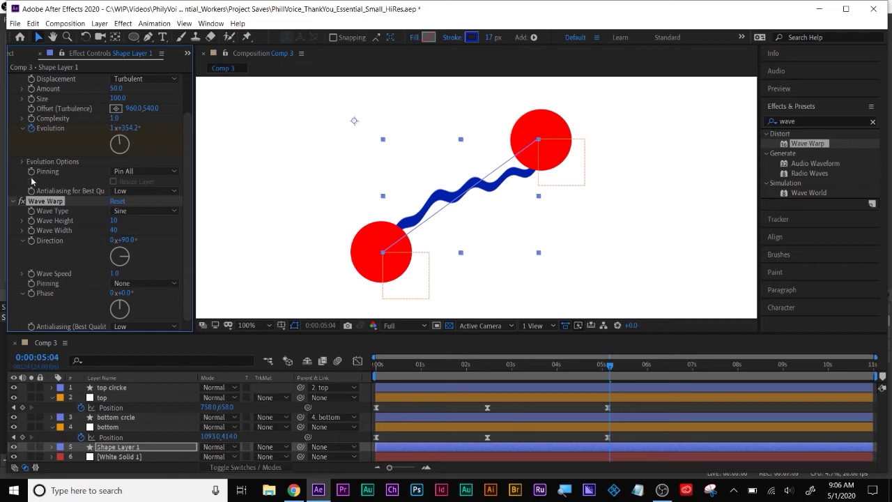
Set Wave Width 51 and Wave Height -6, preview, and collapse the layer properties
left_click(111, 230)
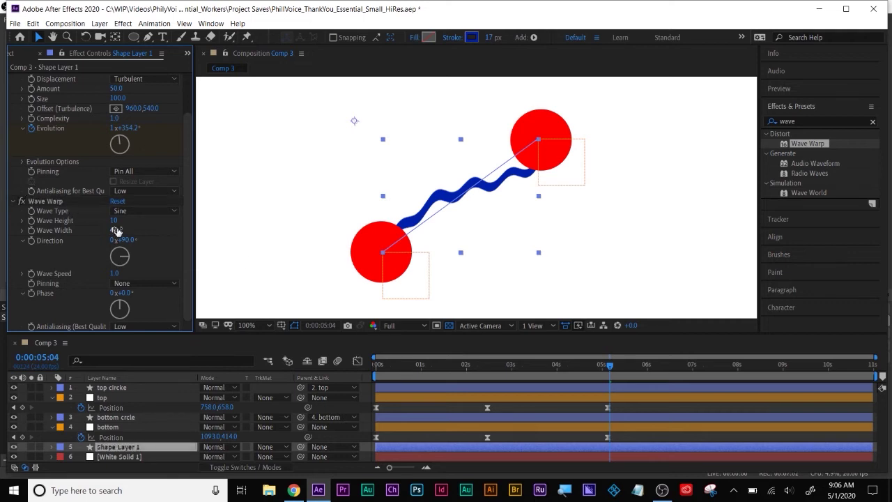
left_click_drag(117, 230, 171, 224)
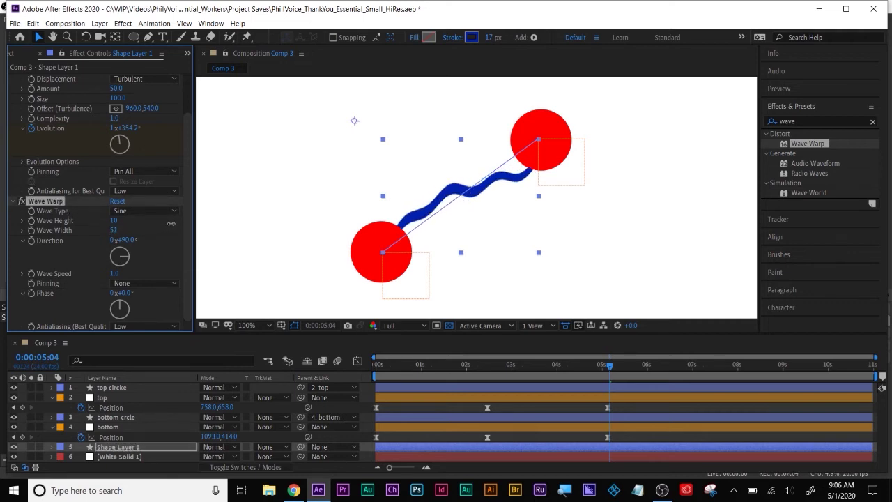
left_click_drag(115, 221, 105, 223)
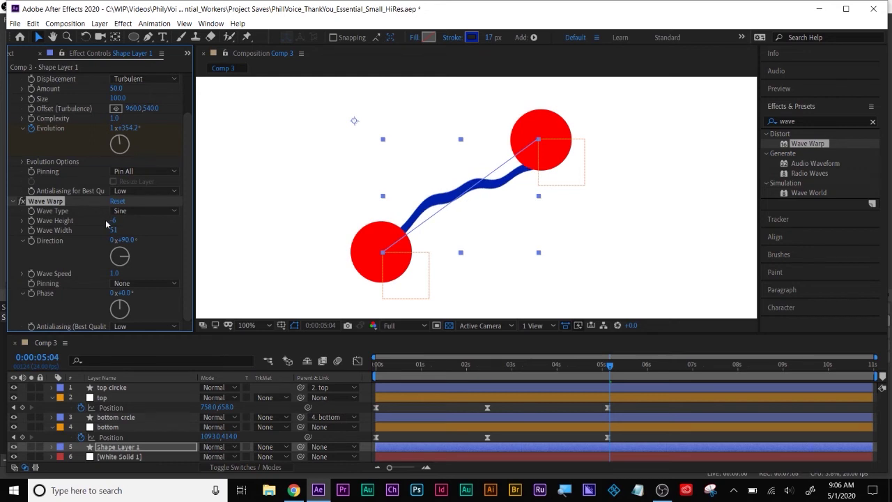
left_click_drag(379, 375, 604, 367)
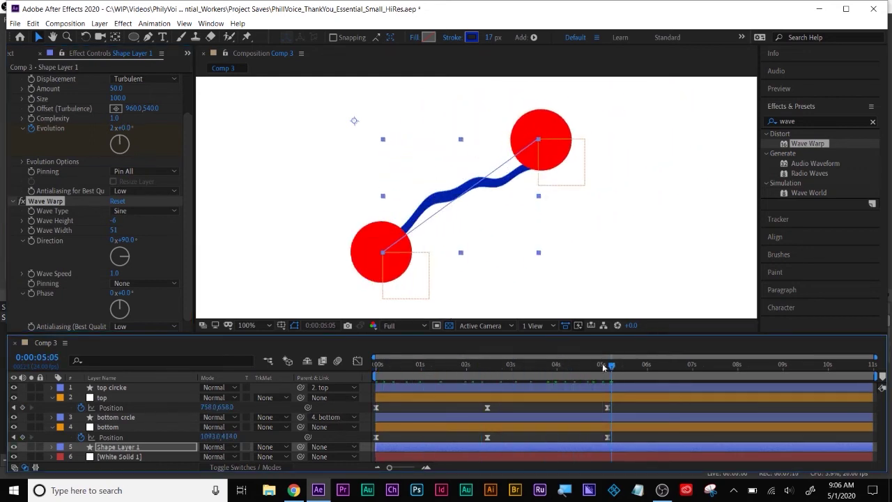
left_click(676, 406)
key("u")
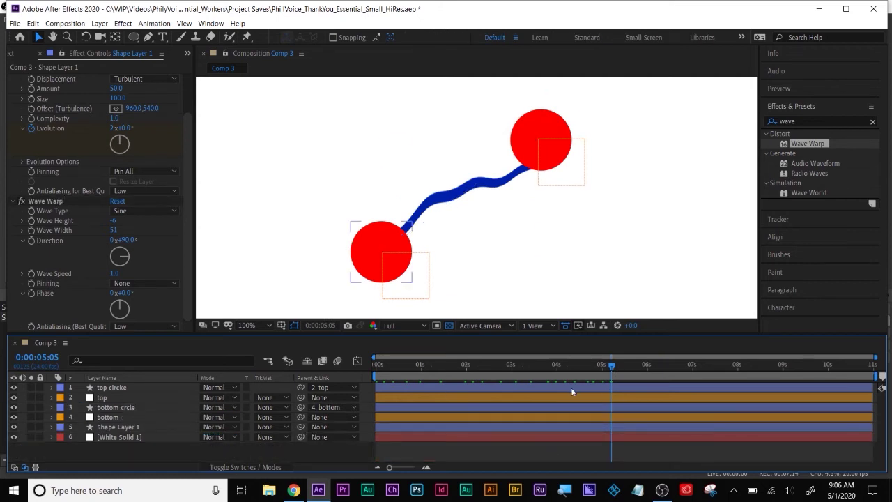
Draw a large red-filled freeform bezier shape across the comp with the Pen tool
left_click(148, 36)
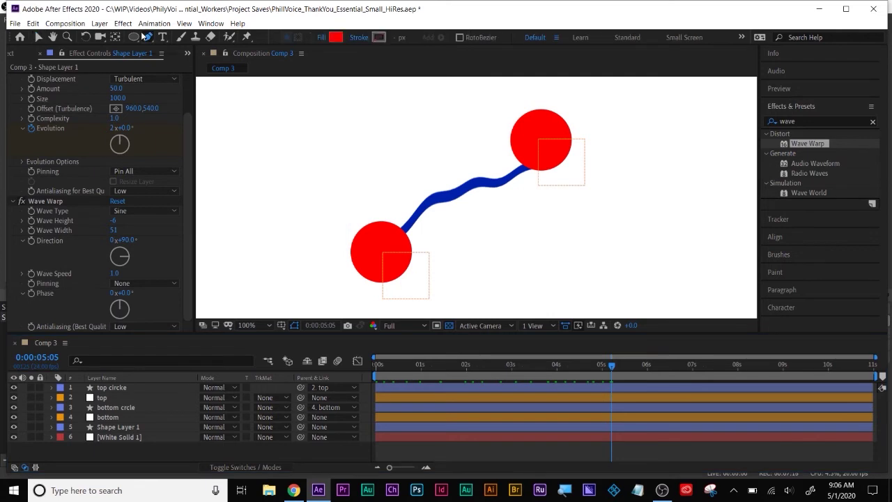
left_click(224, 88)
left_click_drag(229, 146, 265, 137)
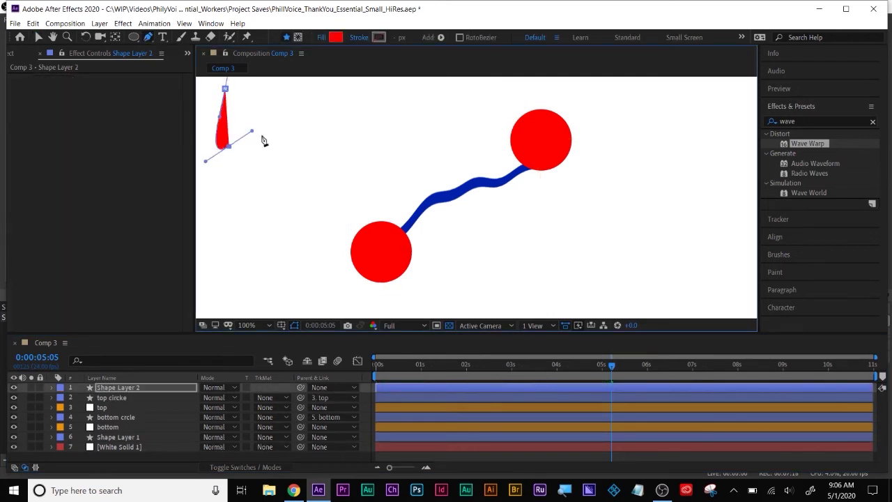
left_click_drag(274, 185, 232, 243)
left_click(254, 277)
left_click_drag(302, 287, 312, 309)
left_click_drag(450, 277, 599, 301)
left_click_drag(645, 226, 740, 196)
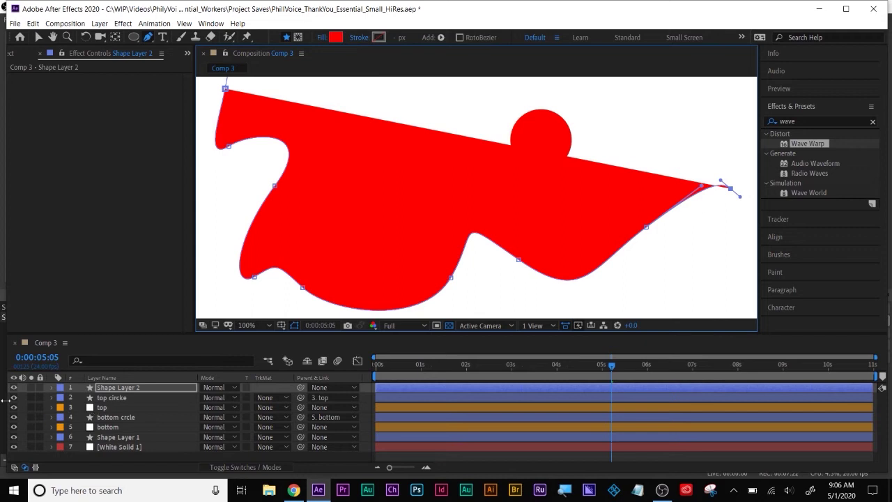
Solo Shape Layer 2 together with White Solid 1
left_click(31, 388)
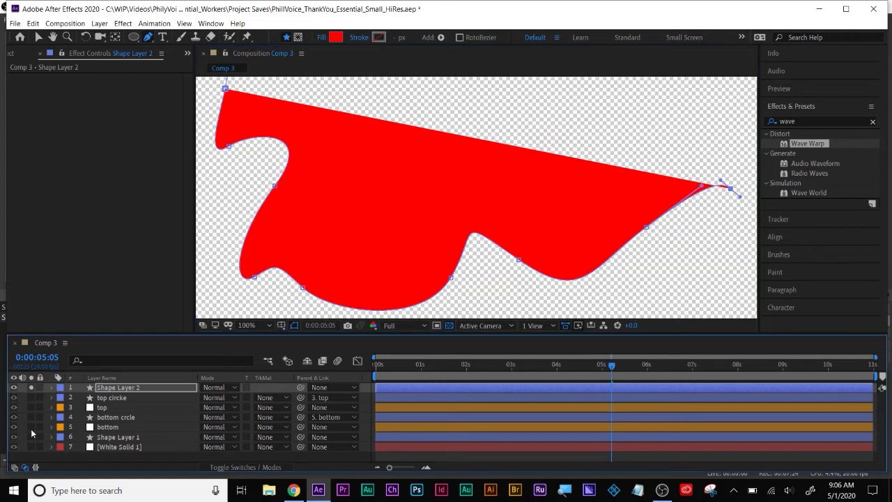
left_click(23, 451)
left_click(30, 447)
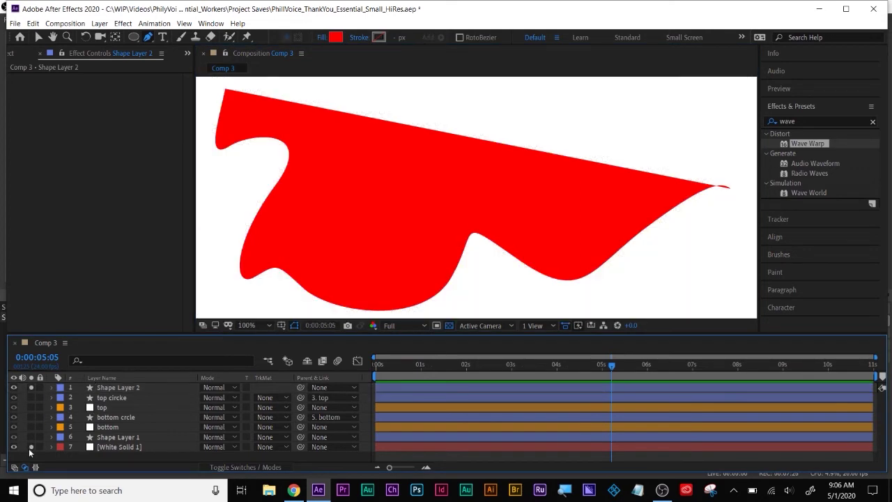
left_click(322, 38)
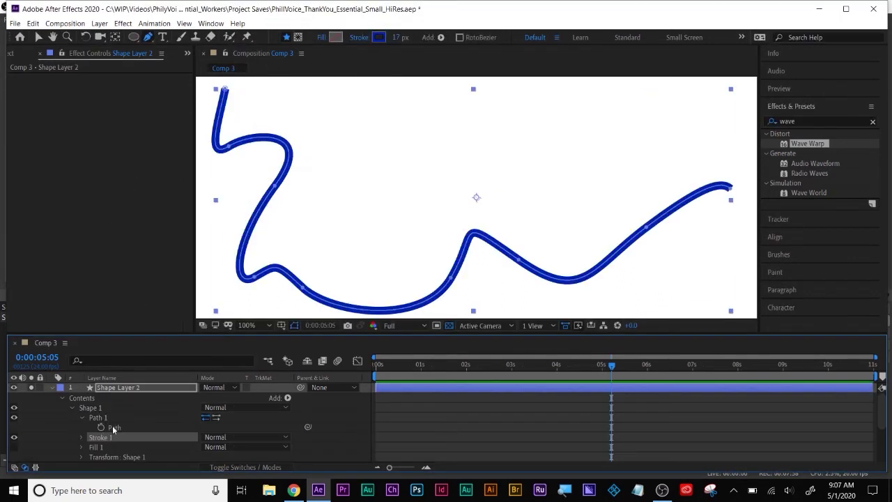
Create a Trace Path null from the blue path's Path using Create Nulls From Paths.jsx
left_click(114, 430)
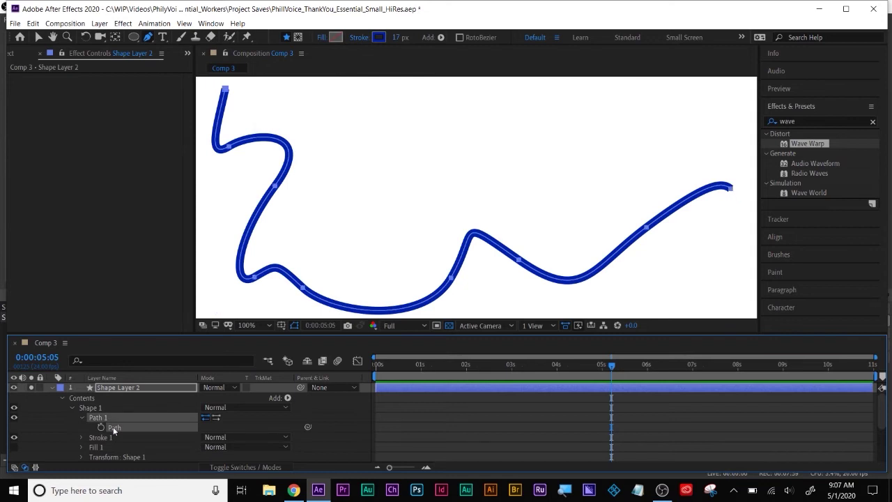
left_click(212, 24)
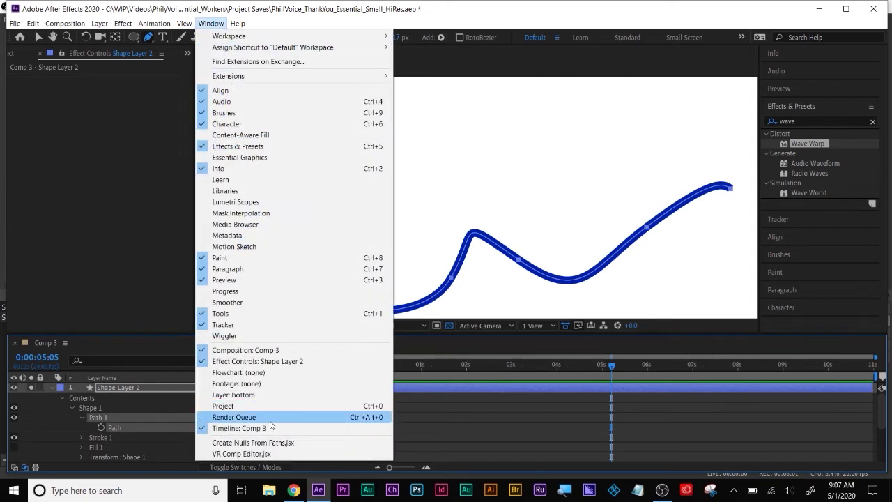
left_click(253, 442)
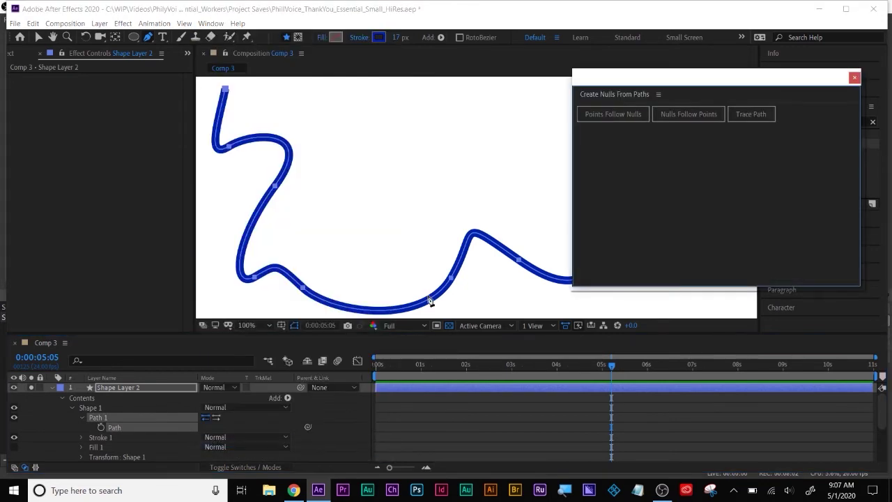
left_click(751, 114)
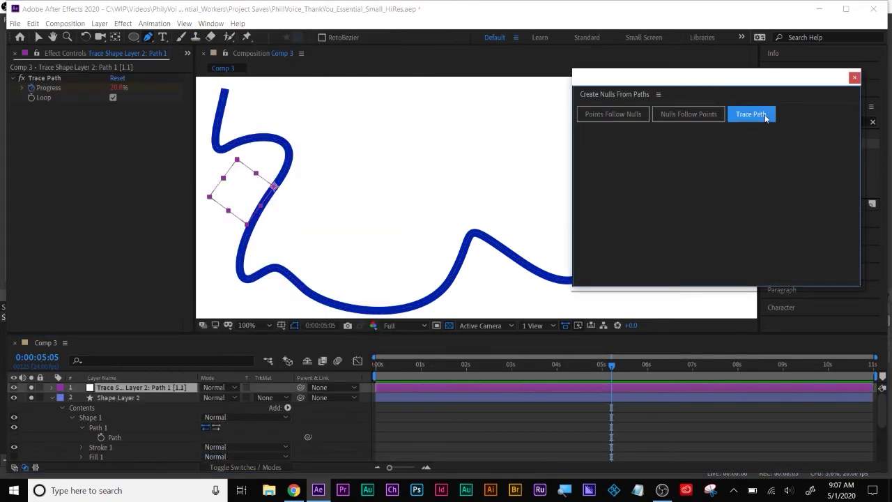
left_click(855, 78)
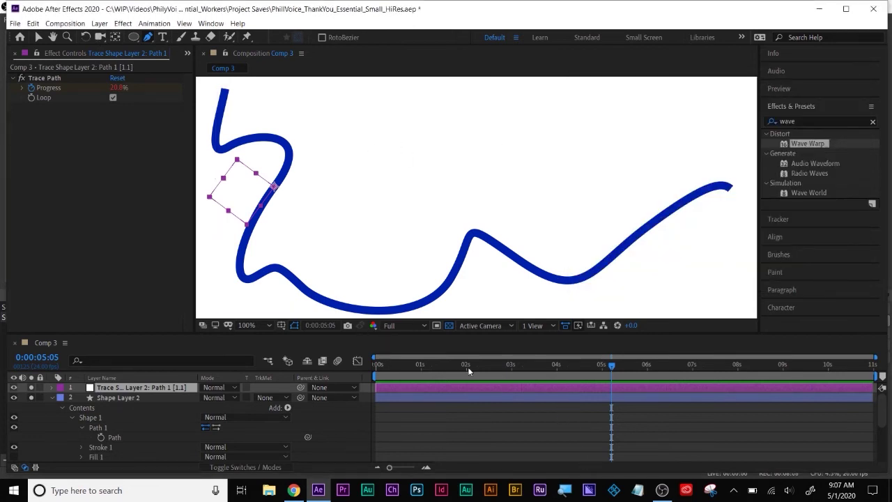
key("Home")
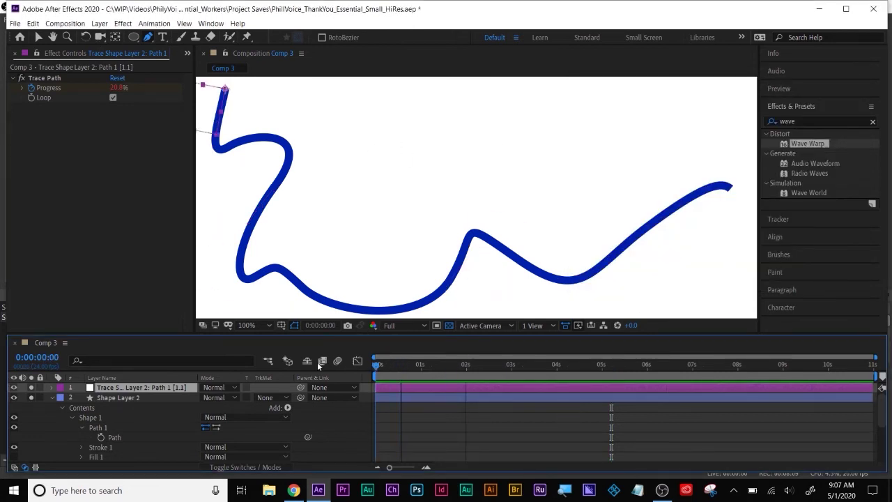
mouse_move(385, 366)
left_mouse_down()
mouse_move(403, 365)
mouse_move(377, 365)
left_mouse_up()
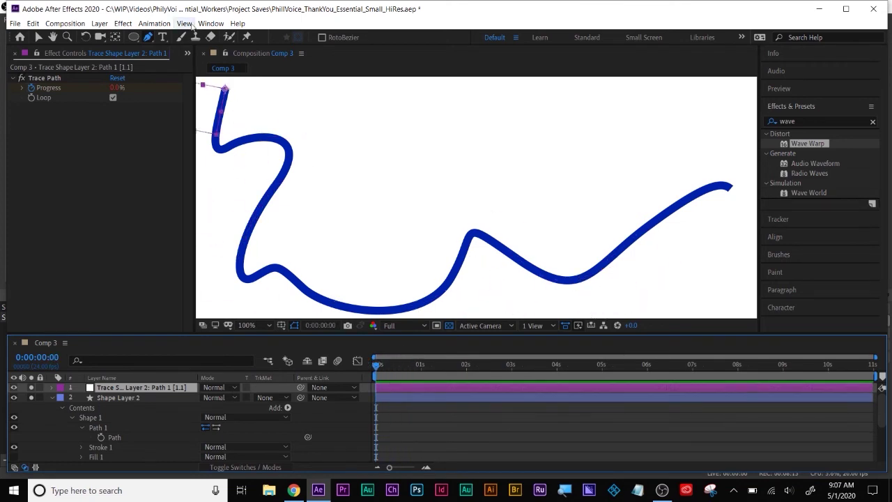
At the first frame, draw a star at the path's top-left start with the Star tool
left_click(132, 38)
left_click_drag(132, 38, 156, 38)
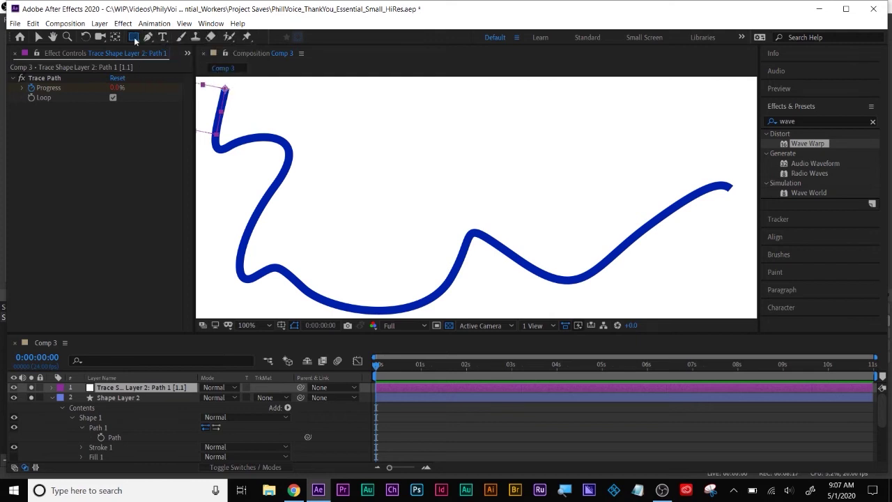
left_click_drag(134, 41, 170, 87)
left_click_drag(225, 88, 242, 106)
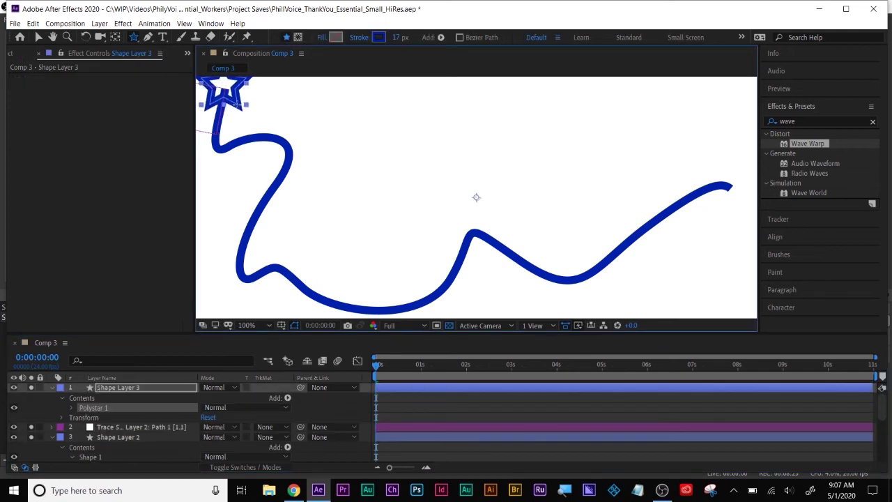
Fill the star solid red and parent Shape Layer 3 to the Trace Path null
left_click(321, 37)
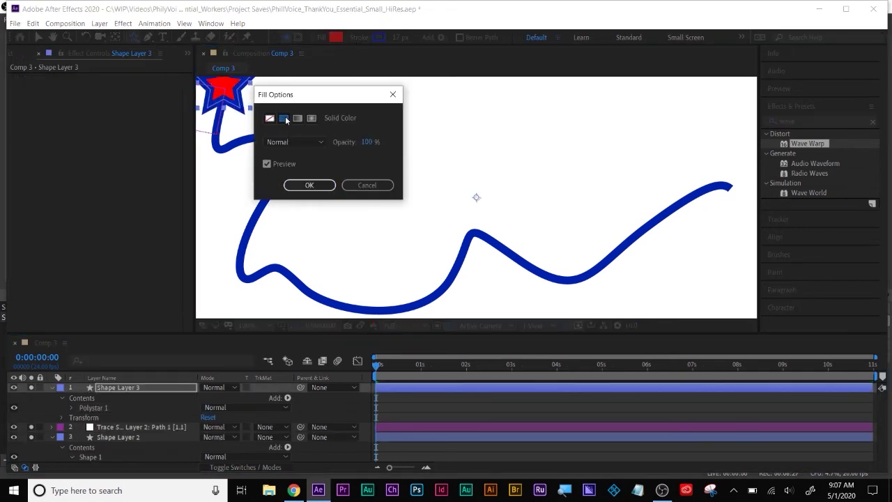
key("Return")
left_click(115, 389)
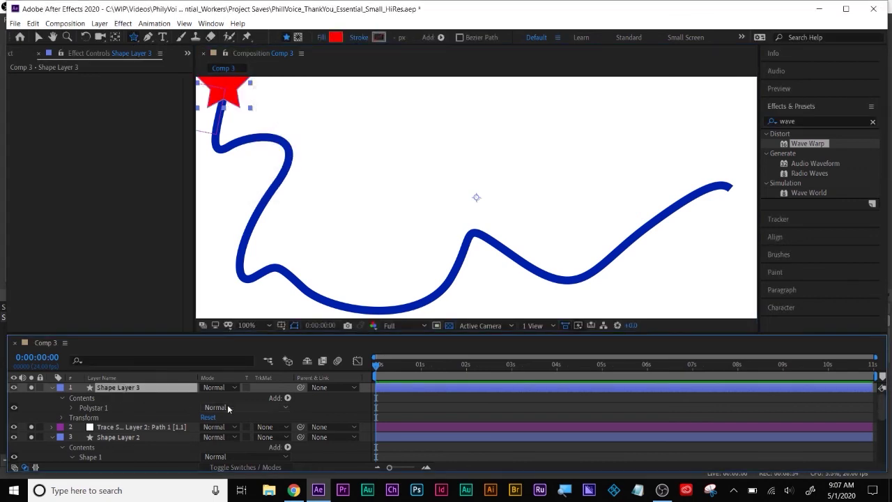
mouse_move(301, 388)
left_mouse_down()
mouse_move(146, 415)
mouse_move(140, 427)
left_mouse_up()
mouse_move(376, 364)
left_mouse_down()
mouse_move(422, 365)
mouse_move(377, 375)
left_mouse_up()
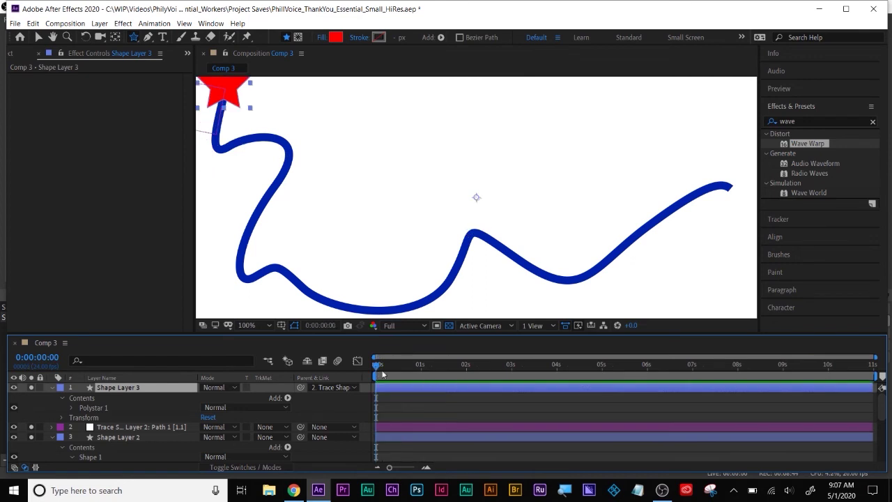
Add a Trim Paths 1 operator to Shape Layer 2, the blue curve
left_click(391, 402)
key("u")
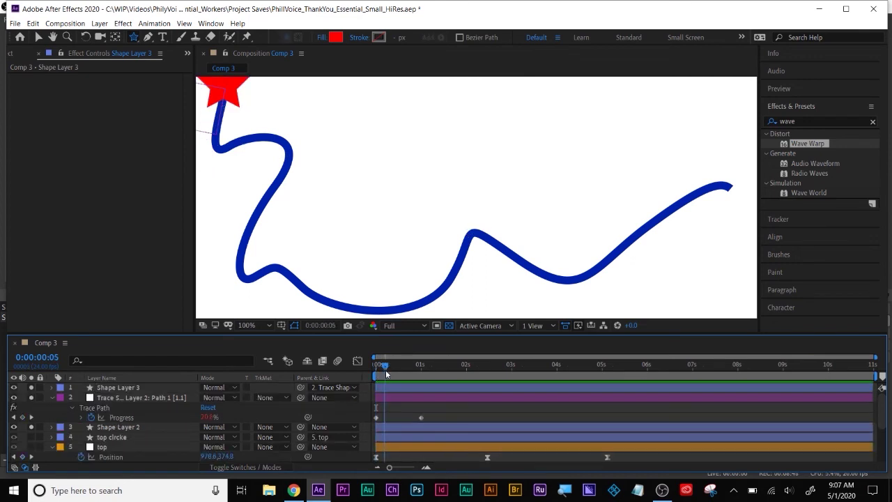
left_click(120, 388)
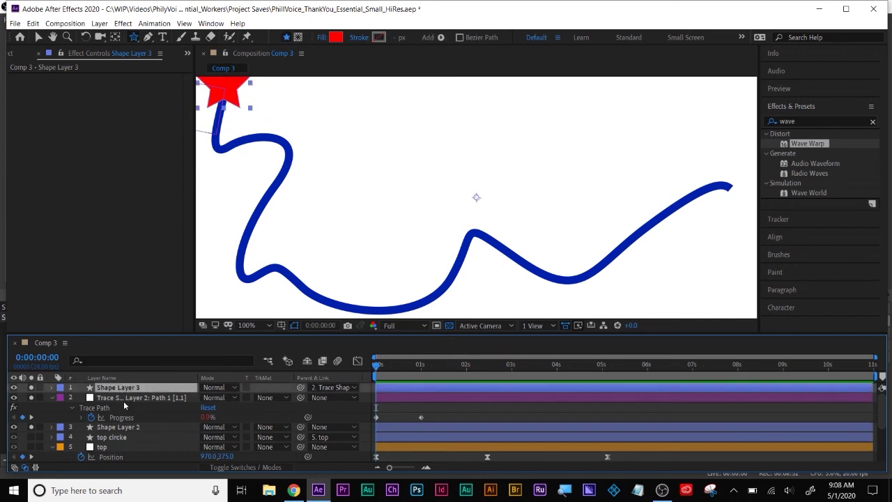
left_click(119, 426)
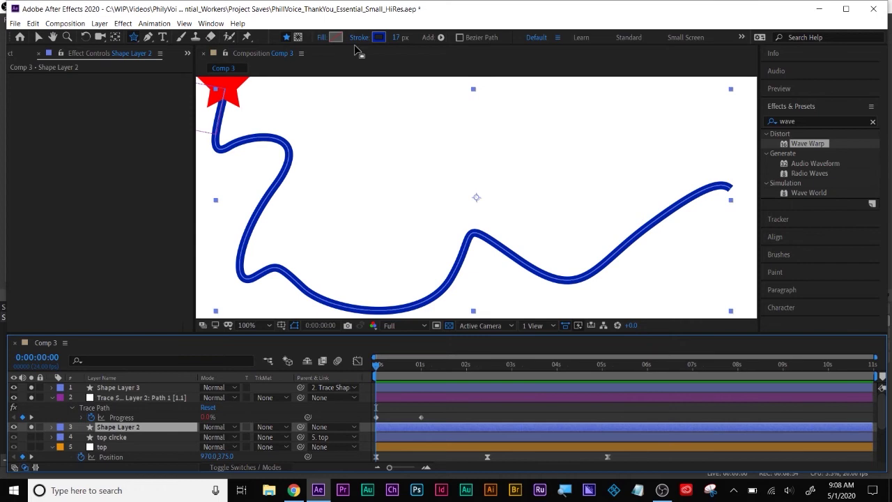
left_click(441, 38)
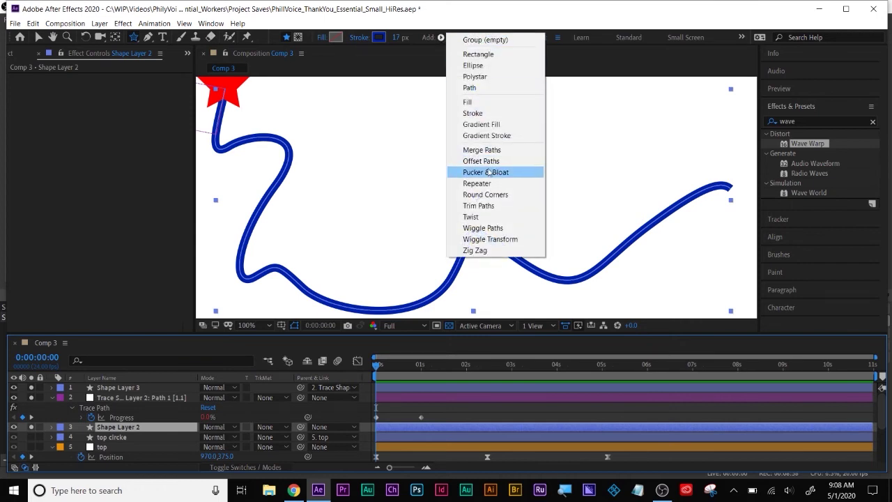
left_click(482, 206)
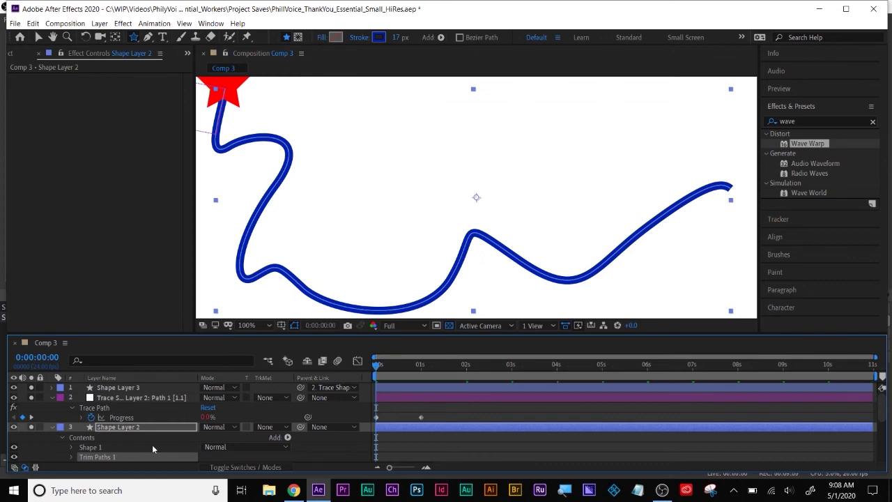
left_click(76, 458)
Set Trim Paths End to 0% and add its first keyframe
left_click(71, 457)
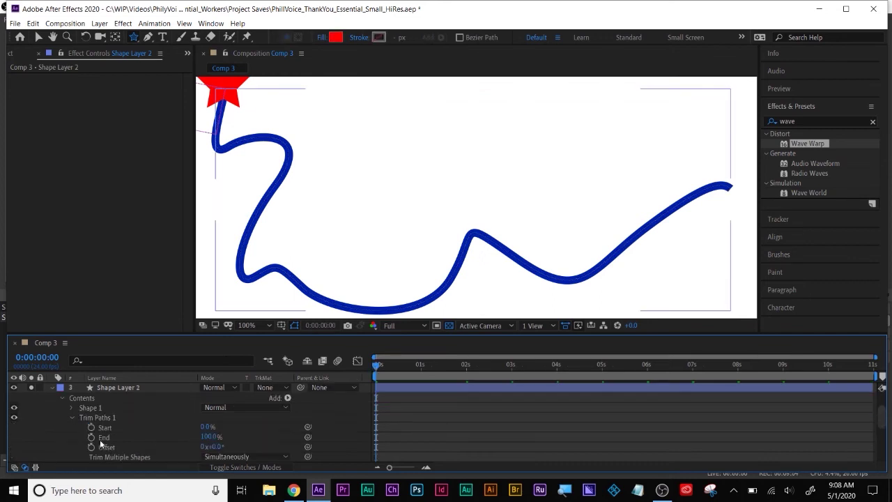
left_click_drag(209, 437, 155, 439)
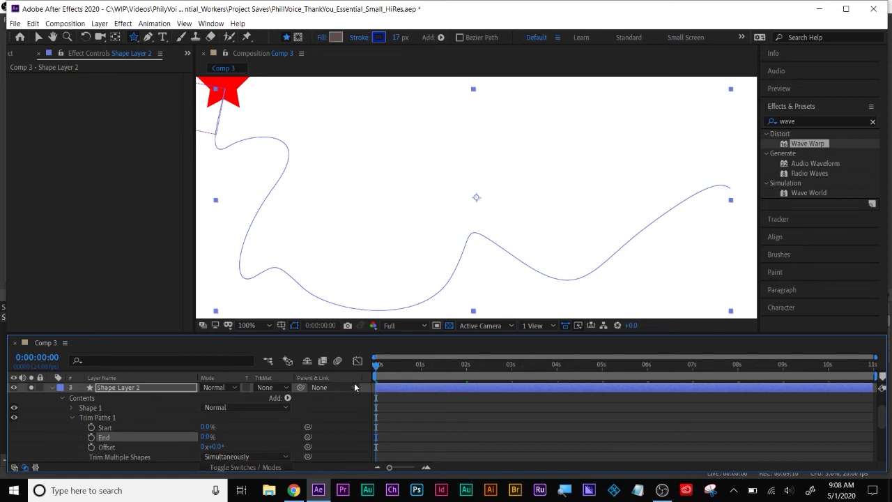
left_click(377, 368)
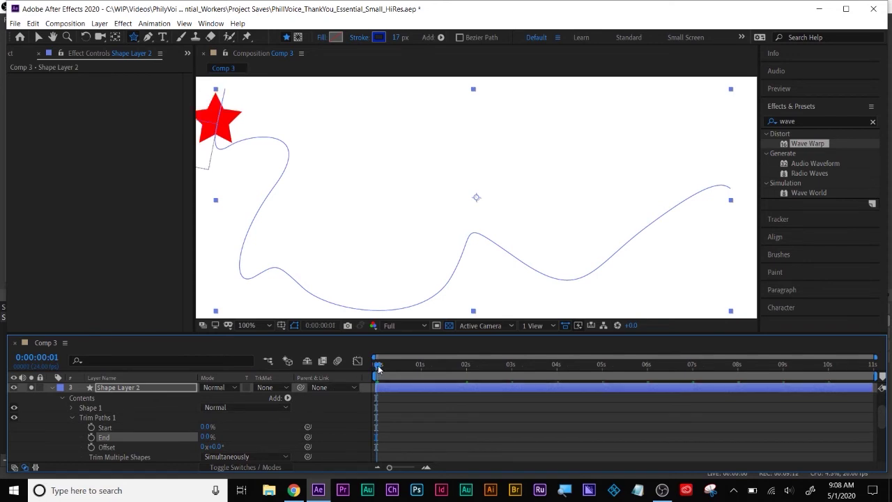
left_click(92, 438)
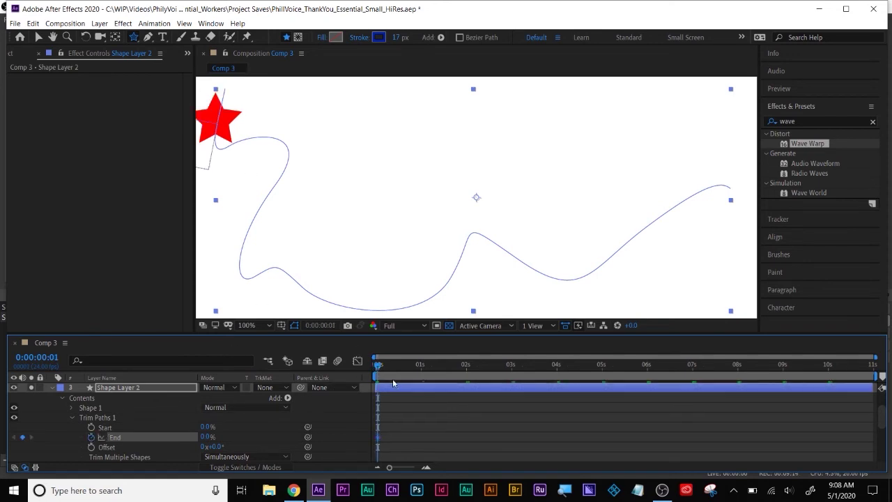
left_click_drag(377, 370, 414, 375)
key("space")
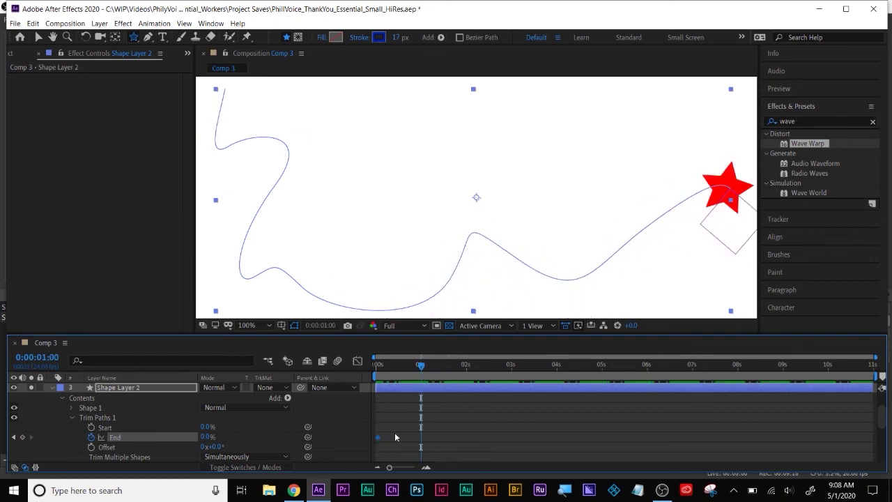
Keyframe End at 100% at one second and move the 0% keyframe to frame 0
left_click_drag(207, 437, 279, 438)
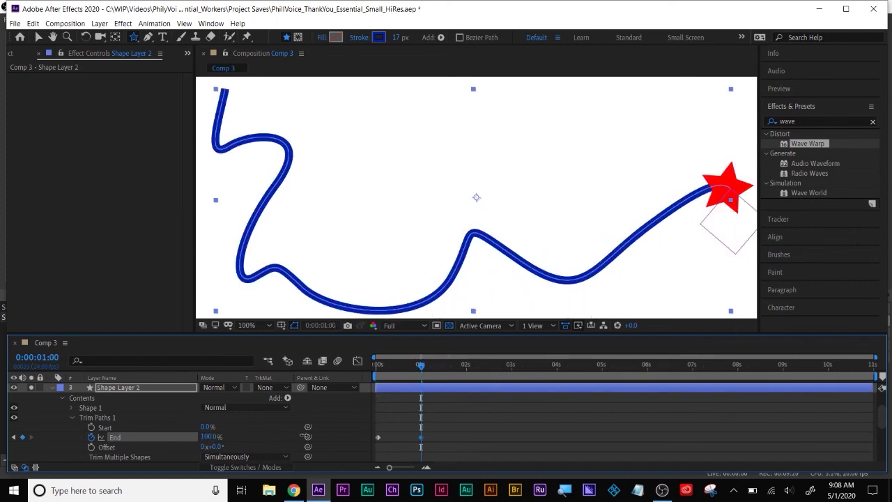
left_click_drag(421, 370, 378, 371)
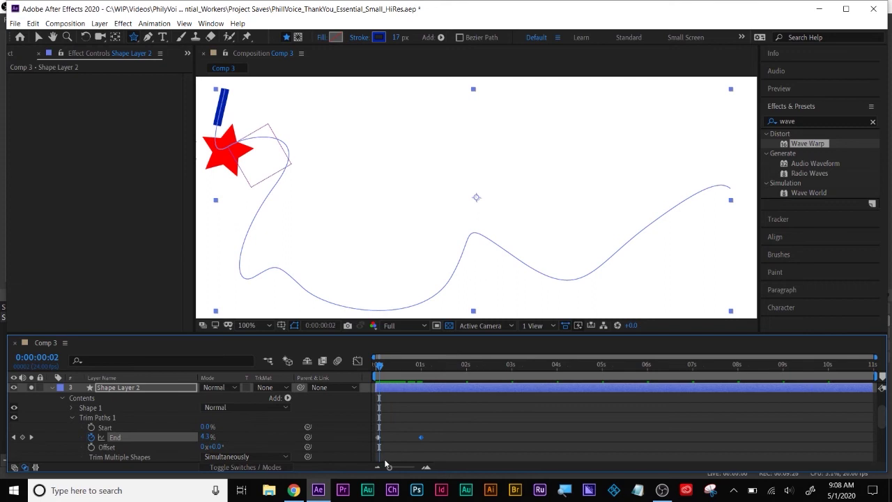
left_click_drag(387, 466, 414, 468)
mouse_move(408, 364)
left_mouse_down()
mouse_move(372, 357)
mouse_move(391, 361)
left_mouse_up()
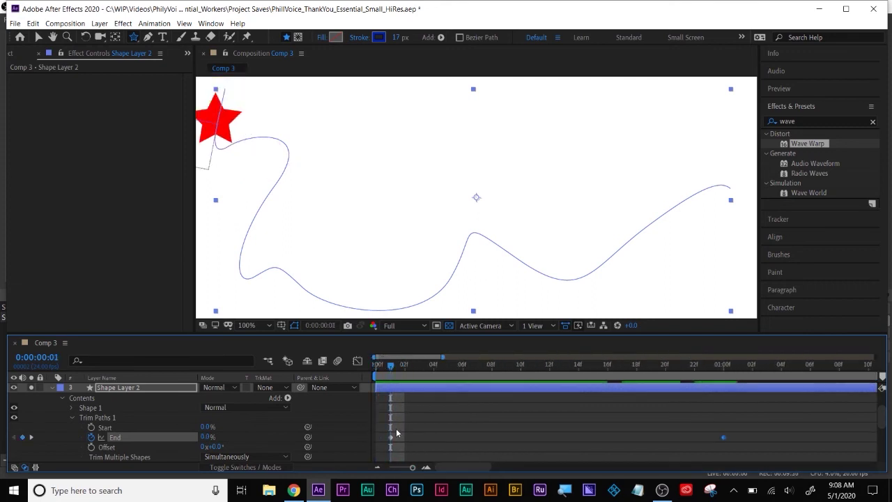
left_click_drag(391, 439, 377, 438)
mouse_move(393, 366)
left_mouse_down()
mouse_move(376, 364)
mouse_move(504, 375)
mouse_move(559, 396)
mouse_move(600, 382)
mouse_move(683, 402)
mouse_move(665, 419)
mouse_move(718, 411)
mouse_move(710, 410)
left_mouse_up()
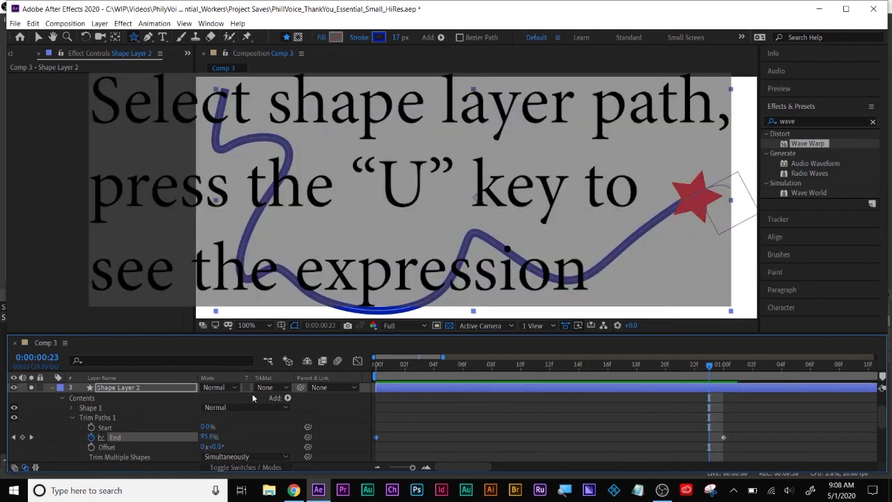
Delete the loopOut("cycle") code from the Trace Path layer's Progress expression
left_click(51, 387)
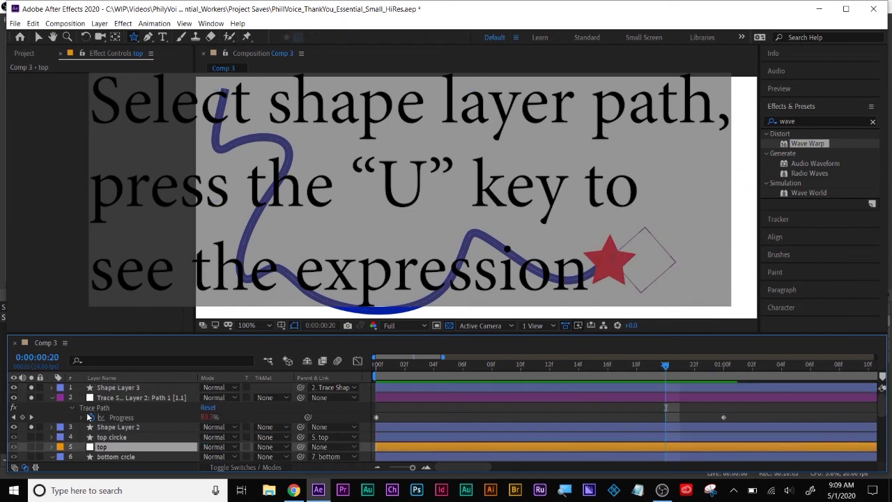
left_click(122, 397)
key("u")
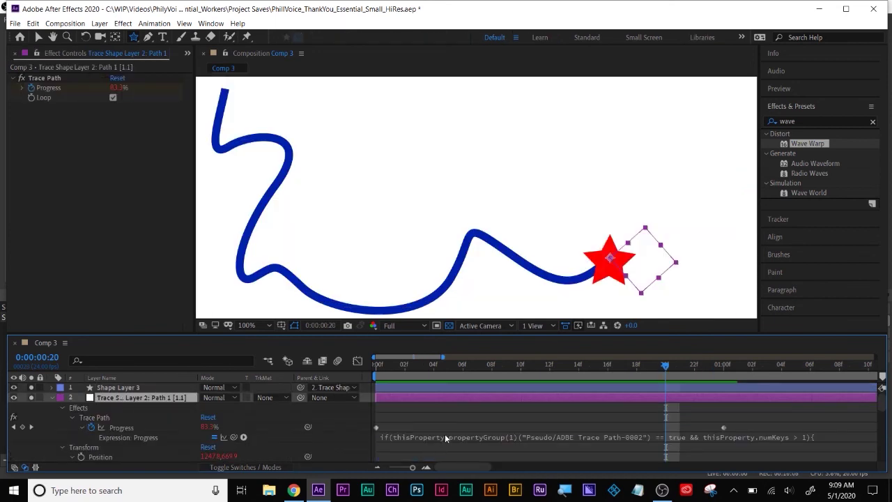
left_click(445, 437)
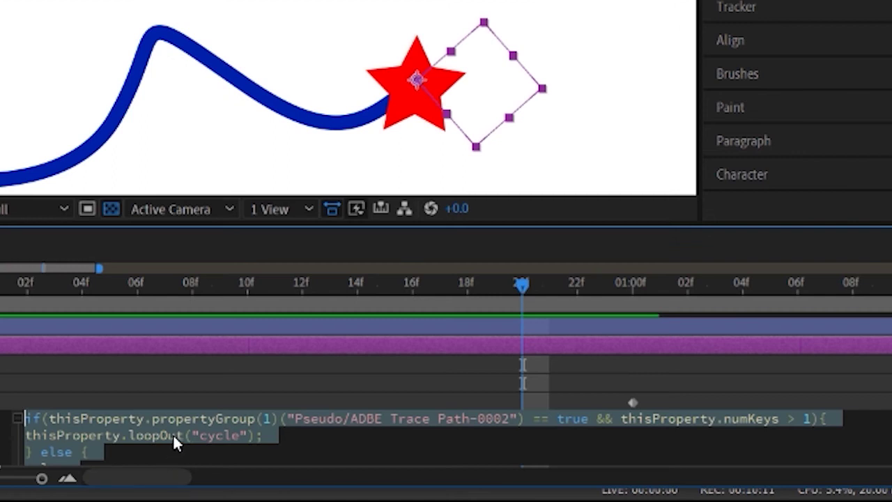
left_click(483, 446)
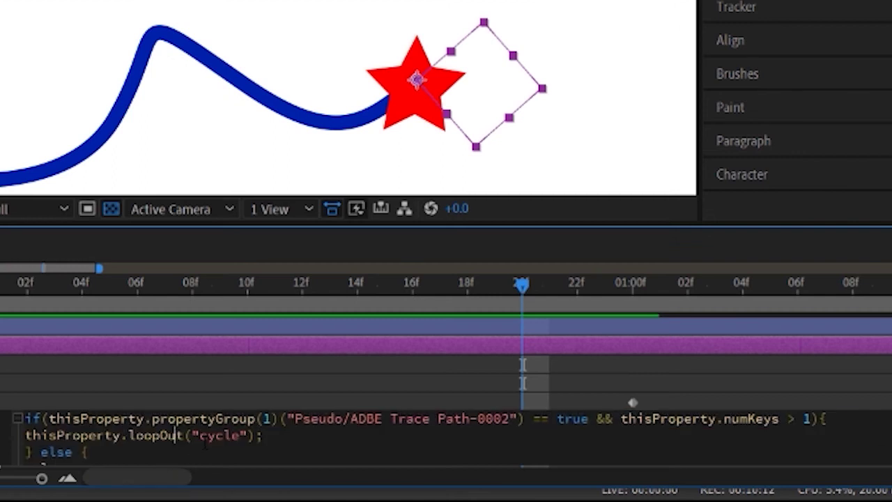
left_click_drag(817, 419, 255, 435)
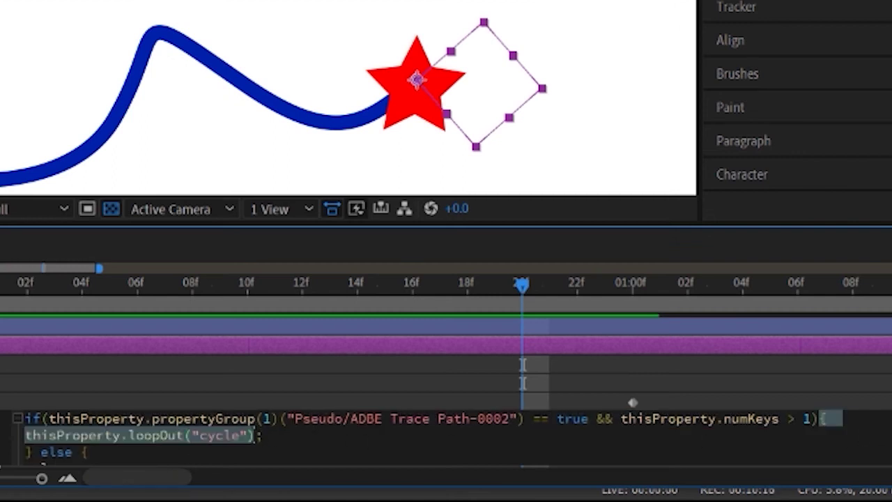
key("BackSpace")
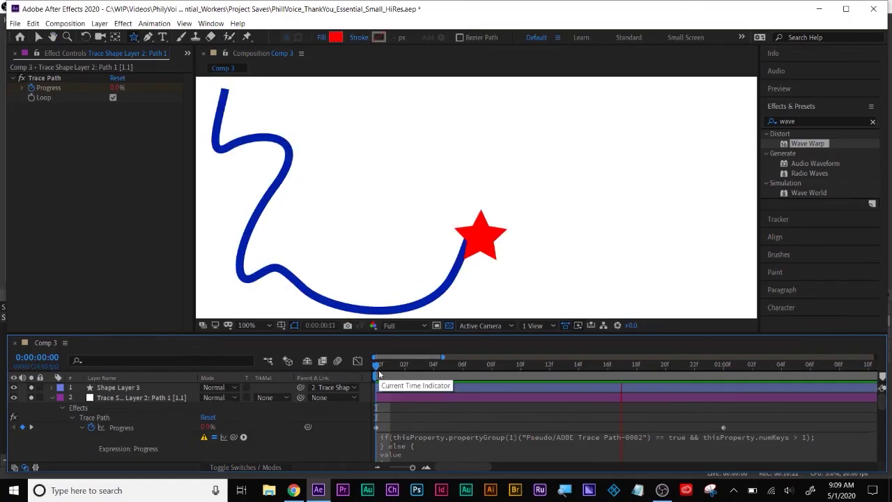